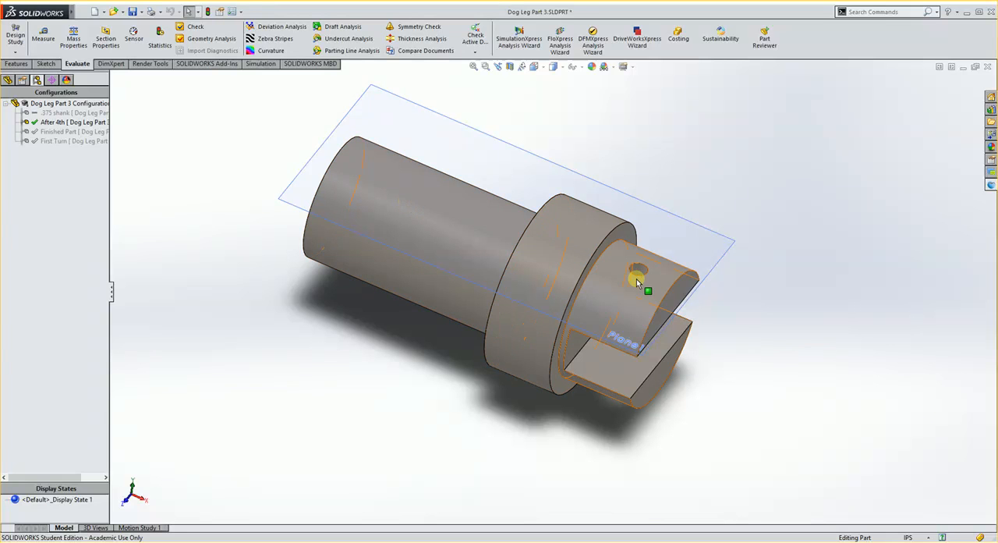
Activate the .375 shank configuration of the Dog Leg part
{"action": "middle_click_drag", "start_coordinate": [636, 278], "coordinate": [423, 406]}
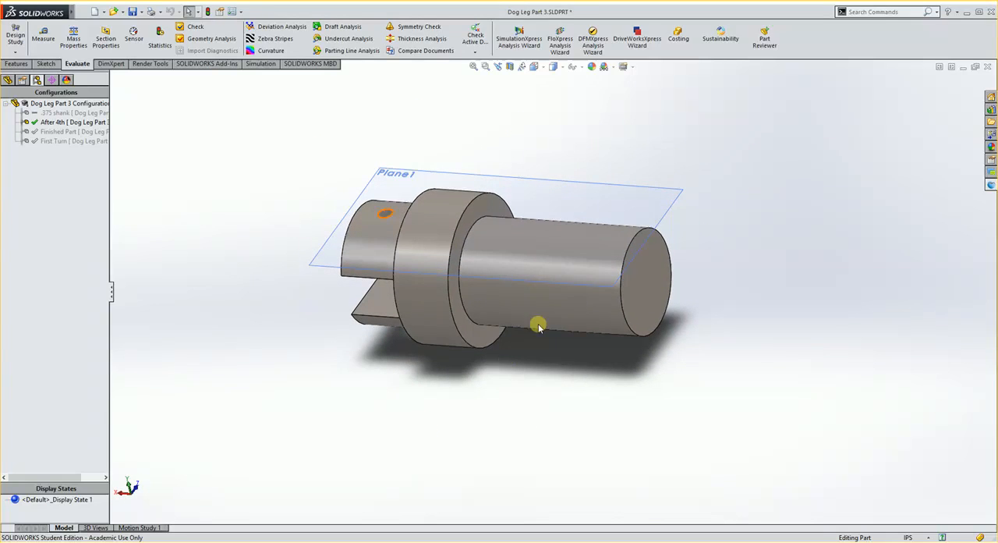
{"action": "left_click", "coordinate": [52, 115]}
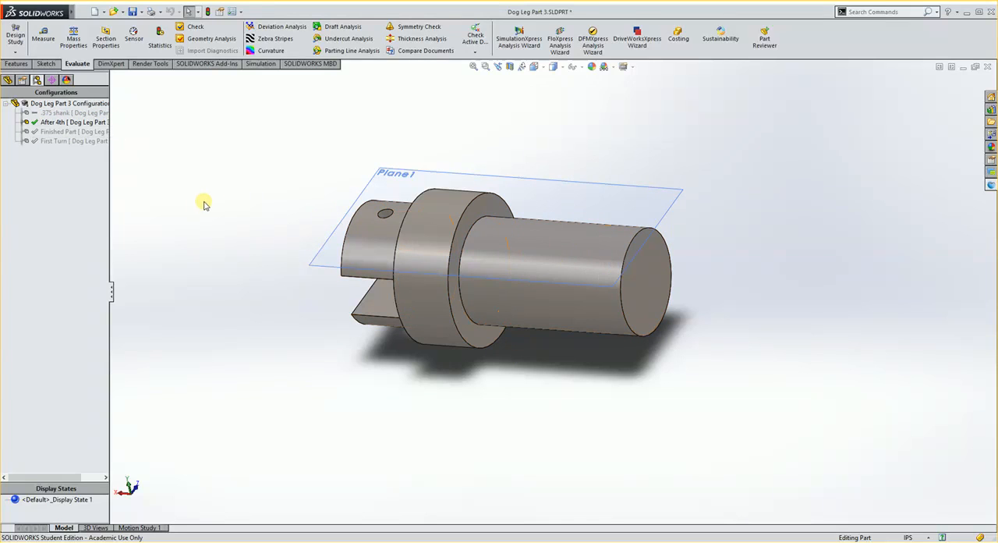
{"action": "left_click", "coordinate": [102, 143]}
{"action": "left_click", "coordinate": [6, 81]}
{"action": "left_click", "coordinate": [37, 80]}
{"action": "left_click", "coordinate": [51, 113]}
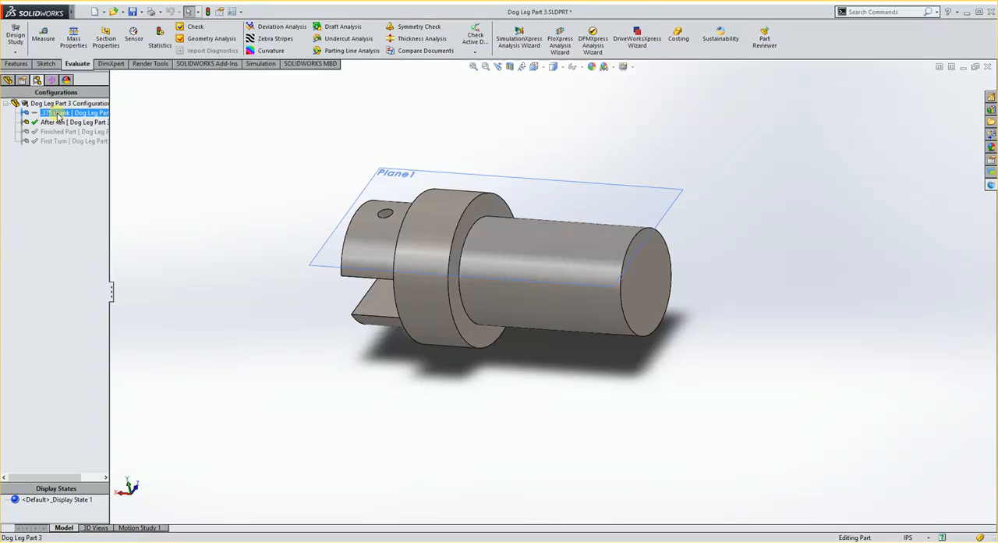
{"action": "double_click", "coordinate": [56, 115]}
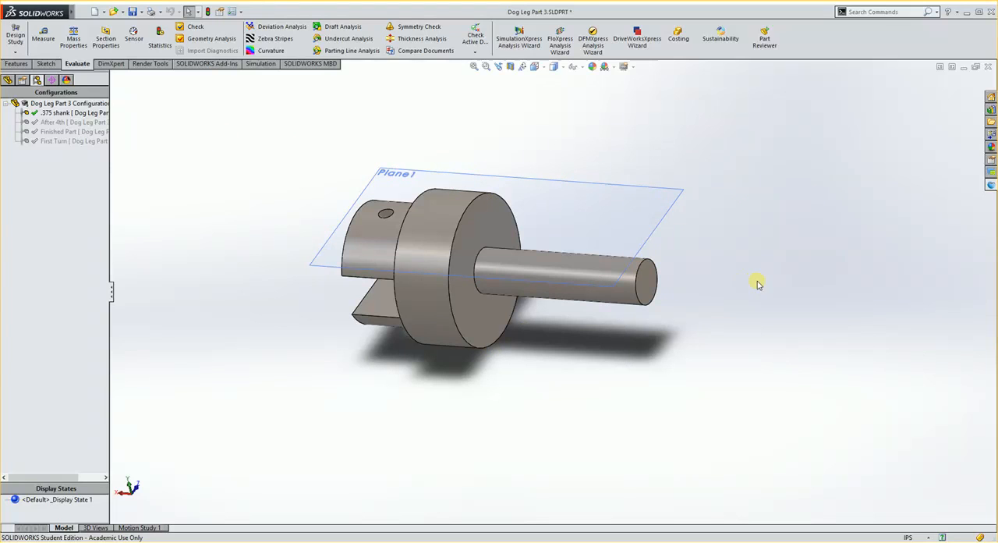
Start a Delcam machining document for the current part using the MC-in-turn.asmdot template
{"action": "left_click", "coordinate": [991, 184]}
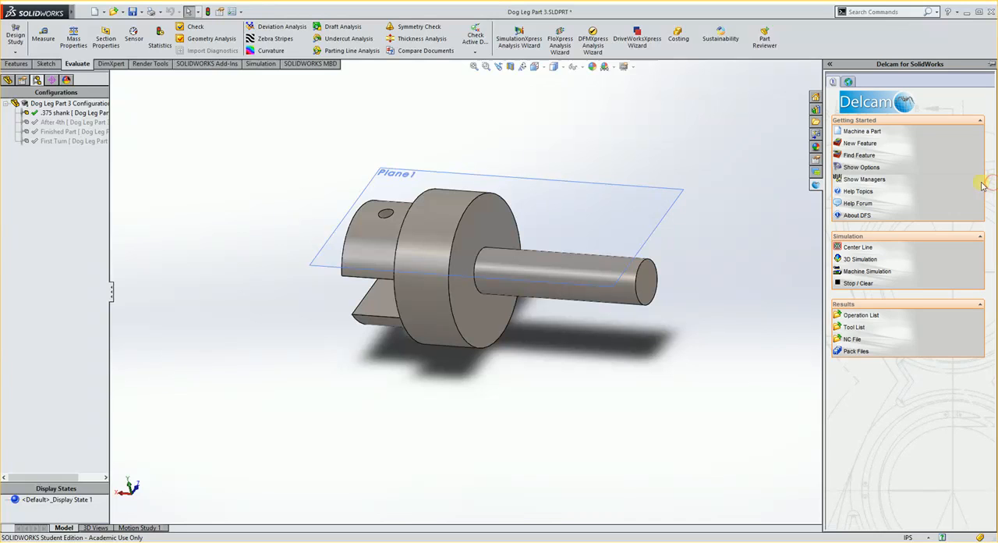
{"action": "left_click", "coordinate": [861, 132]}
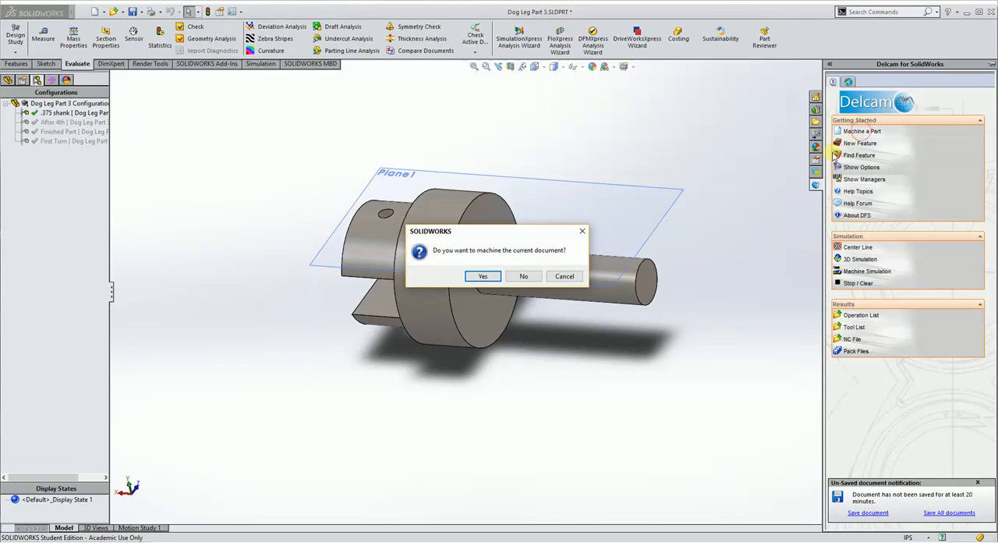
{"action": "left_click", "coordinate": [482, 276]}
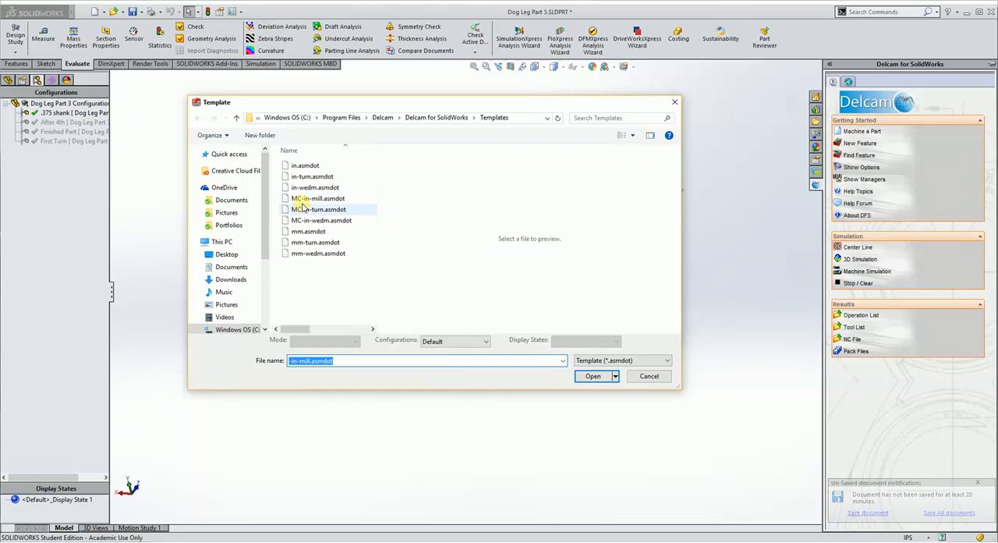
{"action": "left_click", "coordinate": [306, 214]}
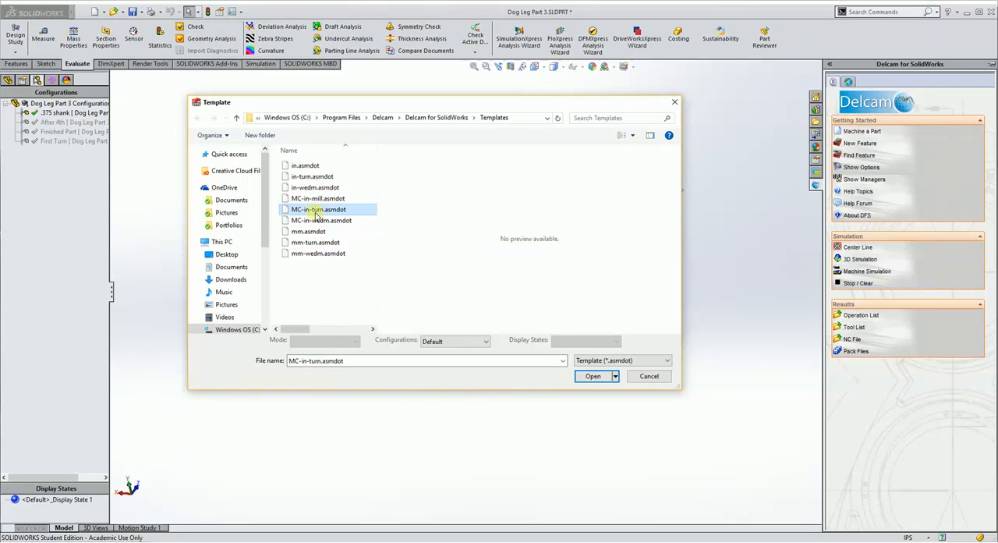
{"action": "left_click", "coordinate": [599, 376]}
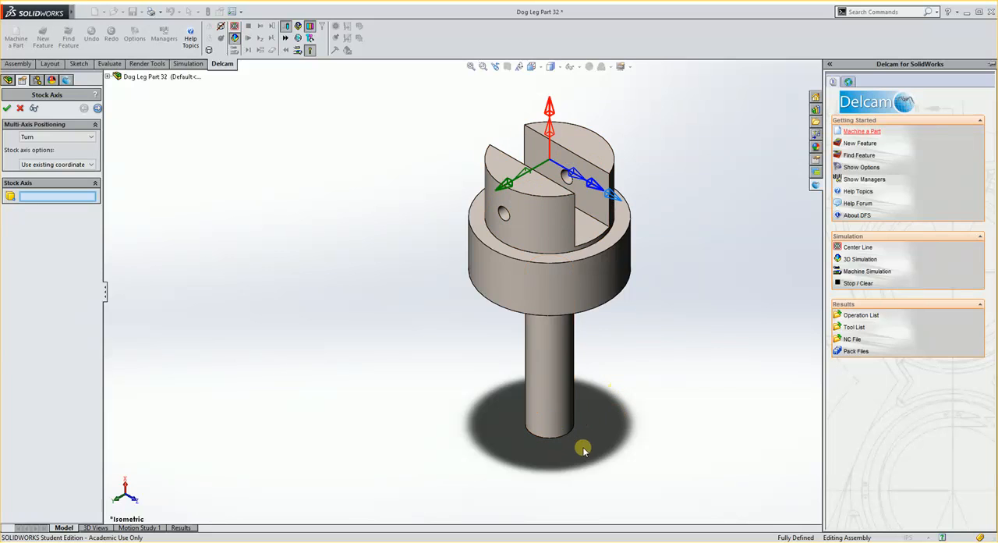
Define the turning stock axis from the cylindrical face of the narrow shank and proceed to the stock definition
{"action": "middle_click_drag", "start_coordinate": [582, 448], "coordinate": [662, 201]}
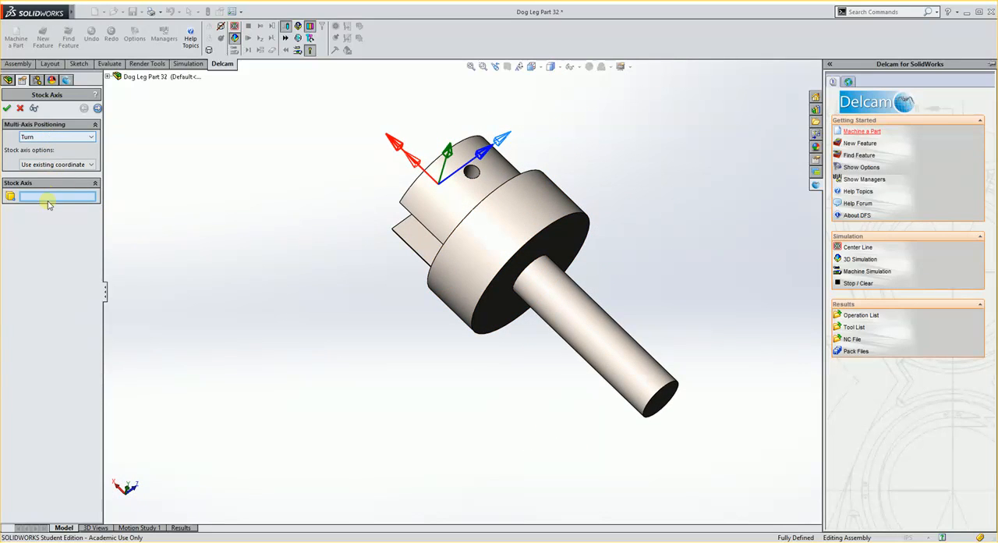
{"action": "left_click", "coordinate": [667, 399]}
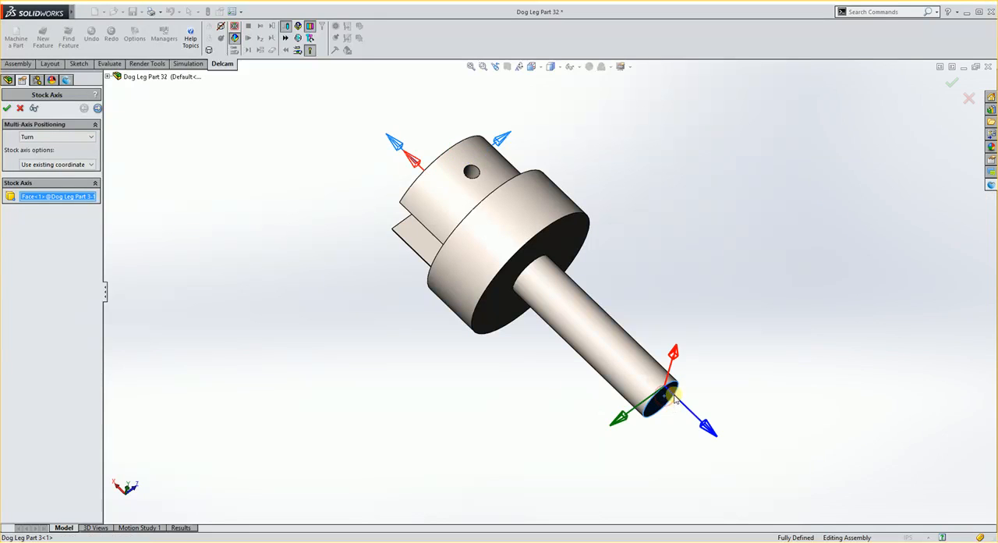
{"action": "middle_click_drag", "start_coordinate": [660, 452], "coordinate": [655, 368]}
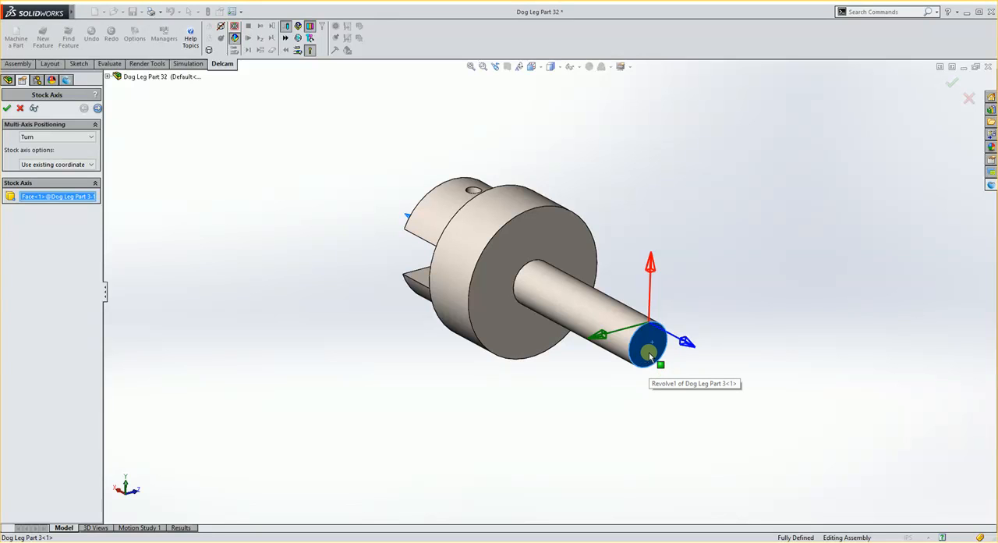
{"action": "left_click", "coordinate": [598, 317]}
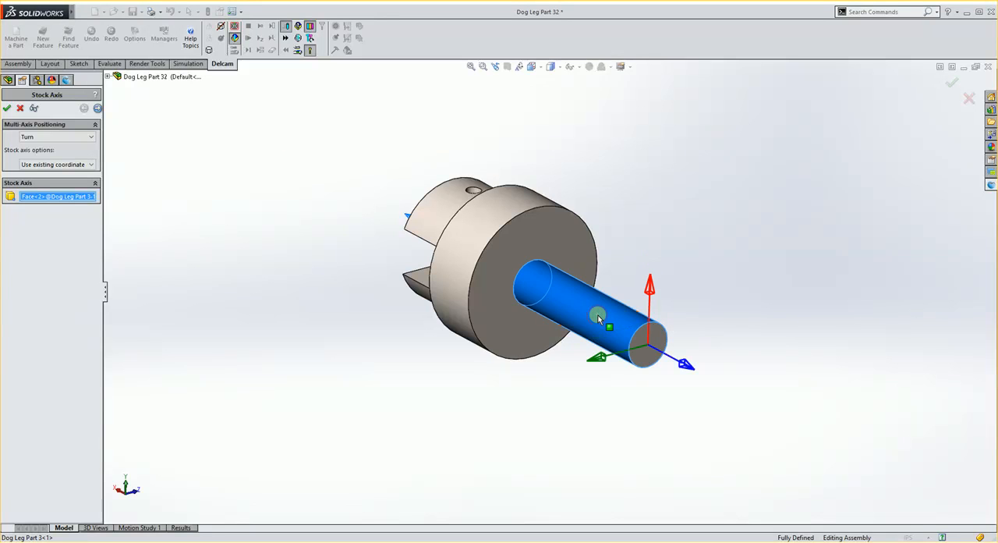
{"action": "middle_click_drag", "start_coordinate": [559, 389], "coordinate": [610, 398]}
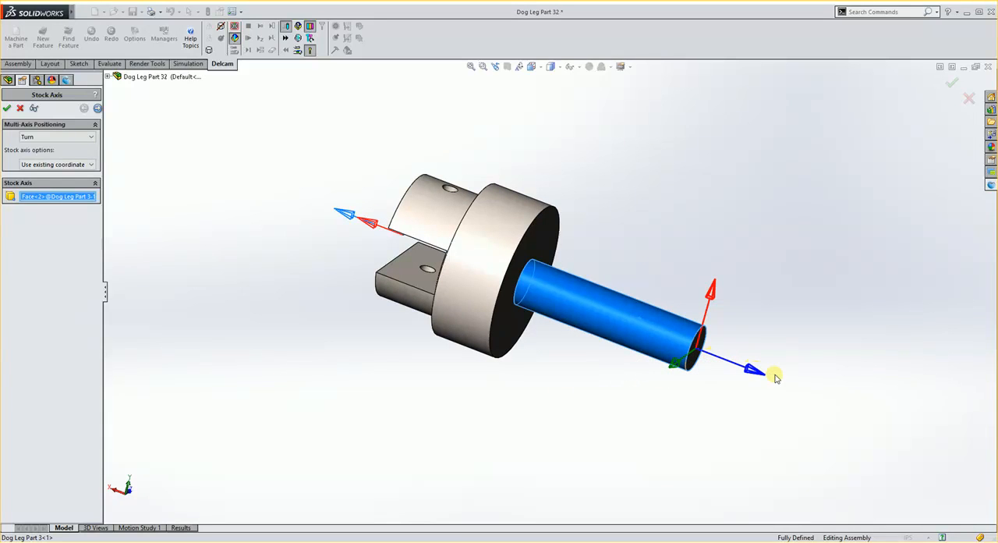
{"action": "scroll", "coordinate": [701, 379], "scroll_direction": "down", "scroll_amount": 5}
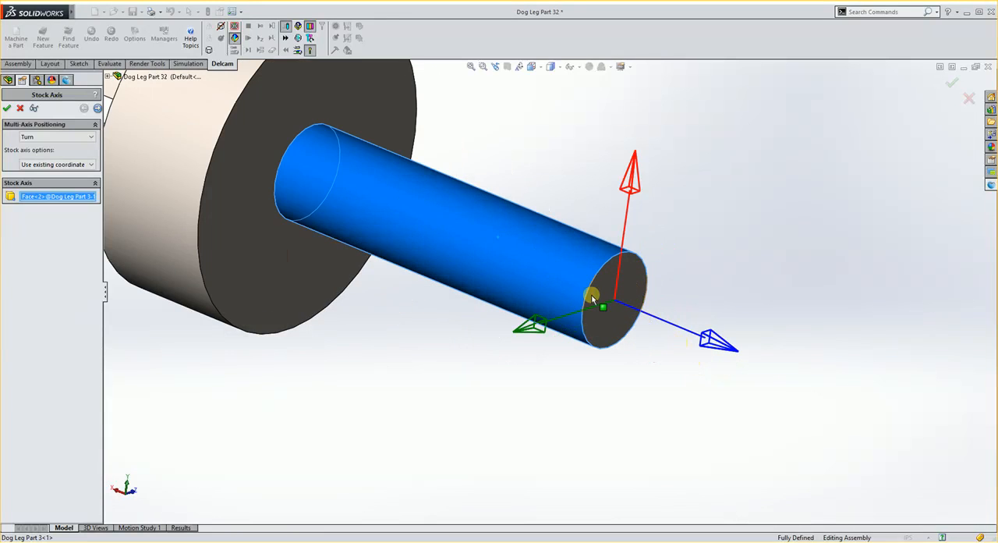
{"action": "middle_click_drag", "start_coordinate": [635, 374], "coordinate": [642, 356]}
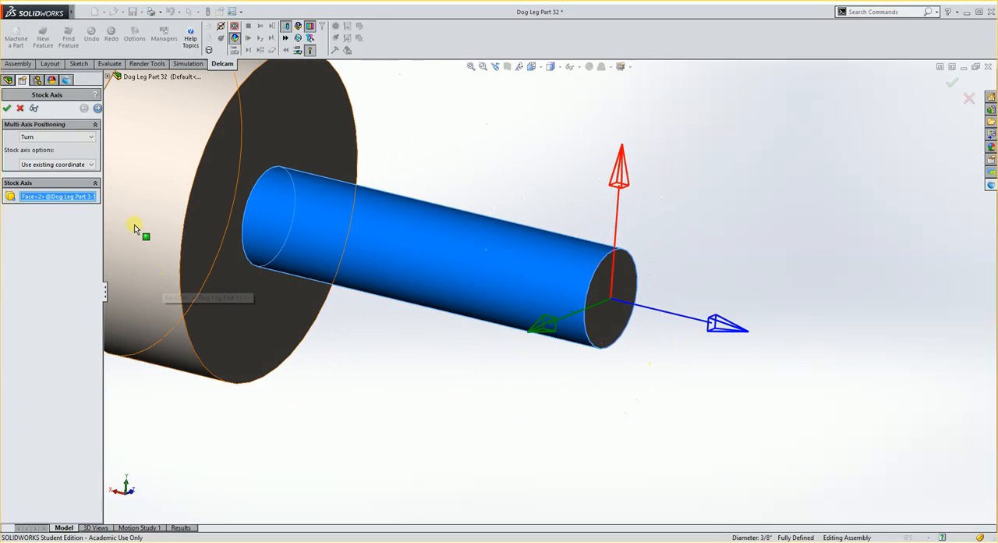
{"action": "left_click", "coordinate": [97, 108]}
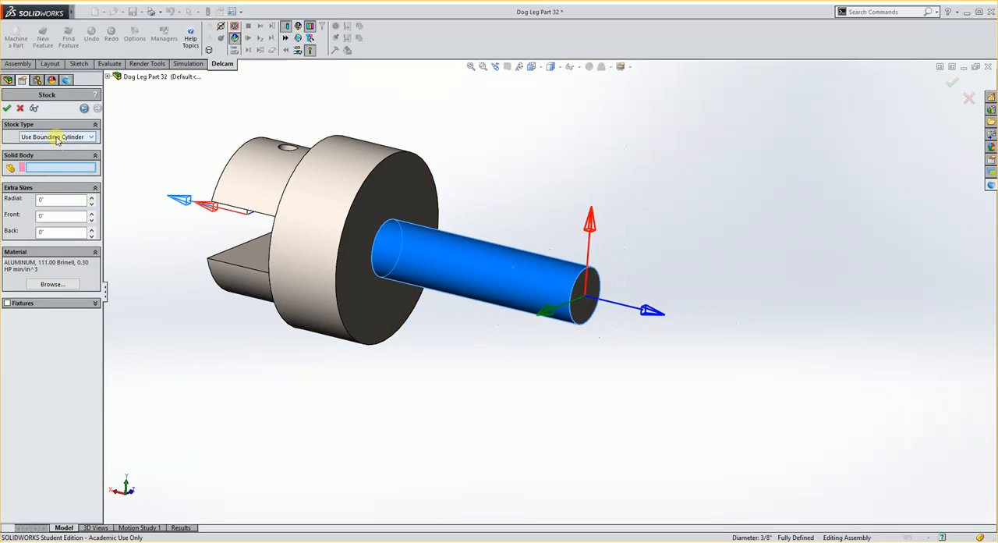
Define the stock as a solid body loaded from Dog Leg Part 3.SLDPRT in its After 4th configuration
{"action": "left_click", "coordinate": [56, 138]}
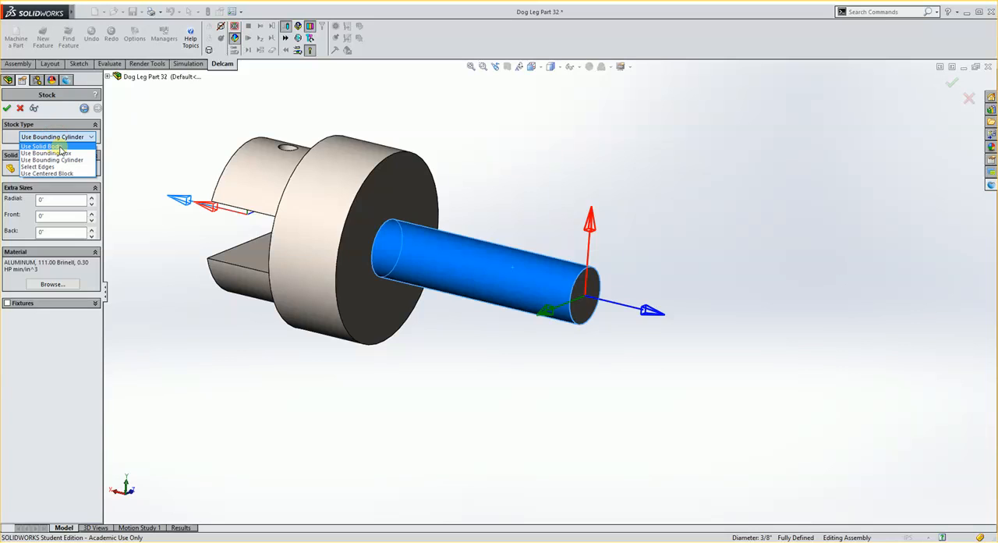
{"action": "left_click", "coordinate": [43, 147]}
{"action": "left_click", "coordinate": [53, 185]}
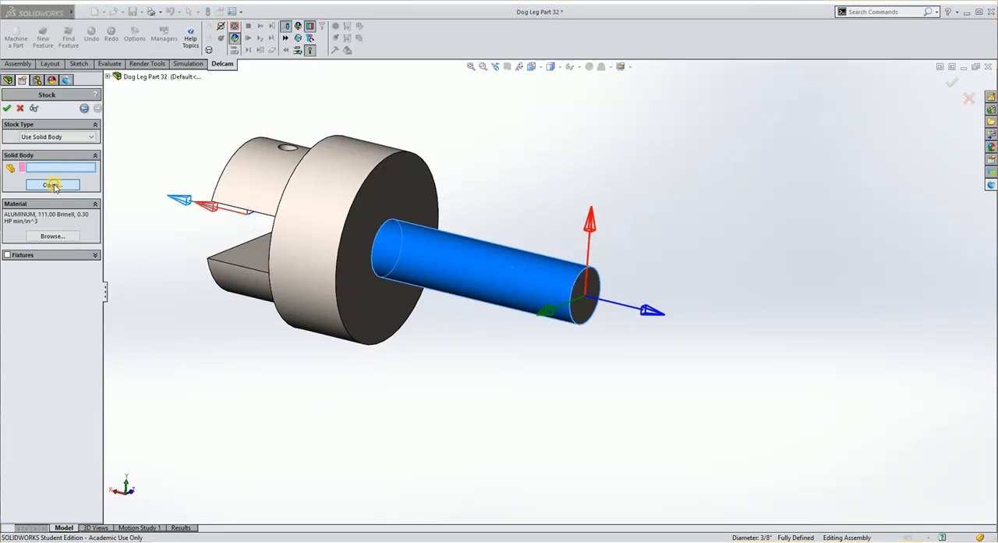
{"action": "left_click_drag", "start_coordinate": [371, 156], "coordinate": [372, 196]}
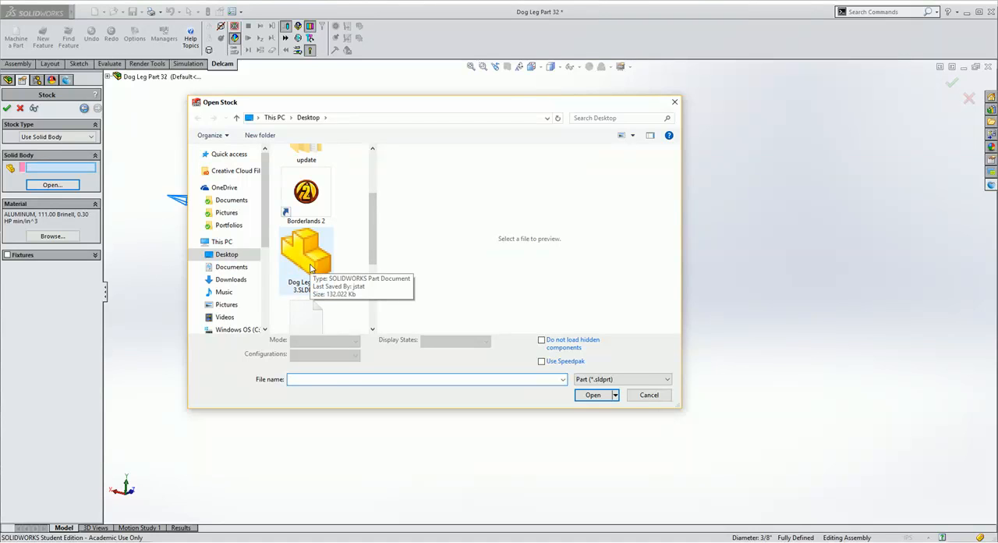
{"action": "left_click", "coordinate": [312, 287]}
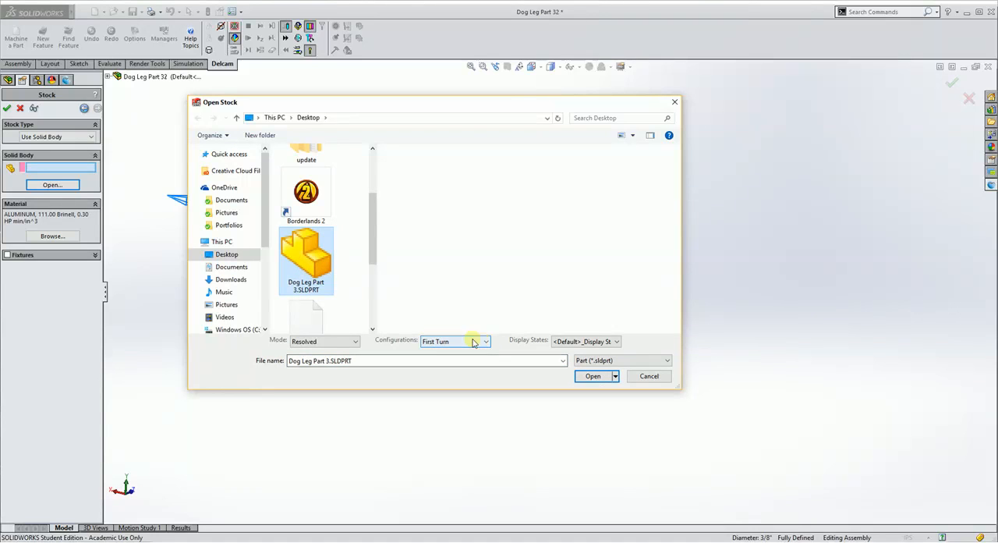
{"action": "left_click", "coordinate": [486, 341]}
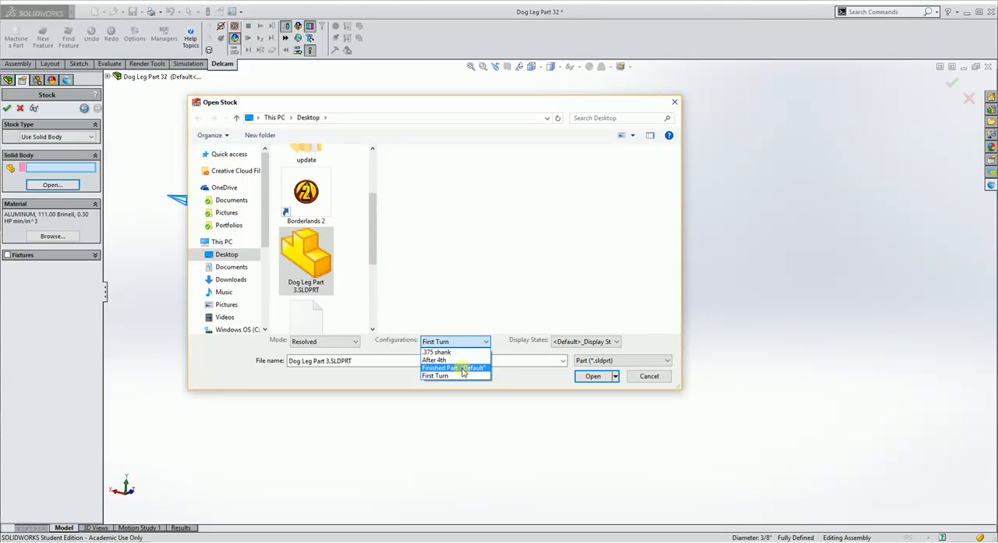
{"action": "left_click", "coordinate": [463, 368]}
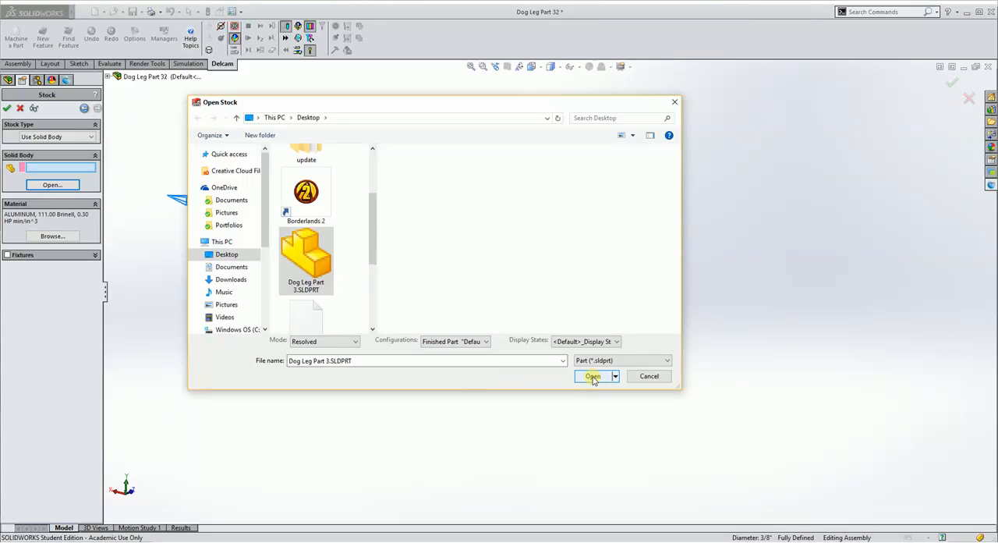
{"action": "left_click", "coordinate": [481, 341]}
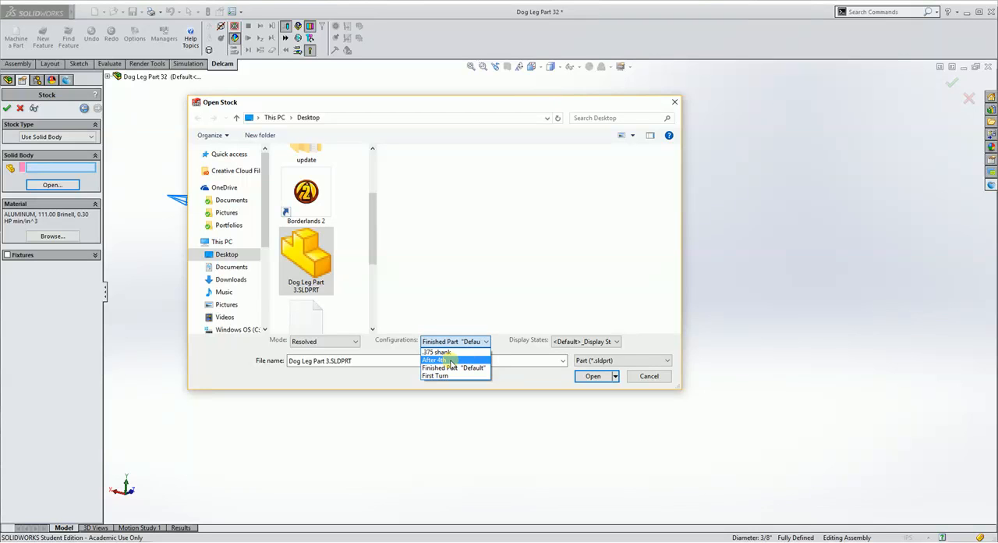
{"action": "left_click", "coordinate": [451, 360]}
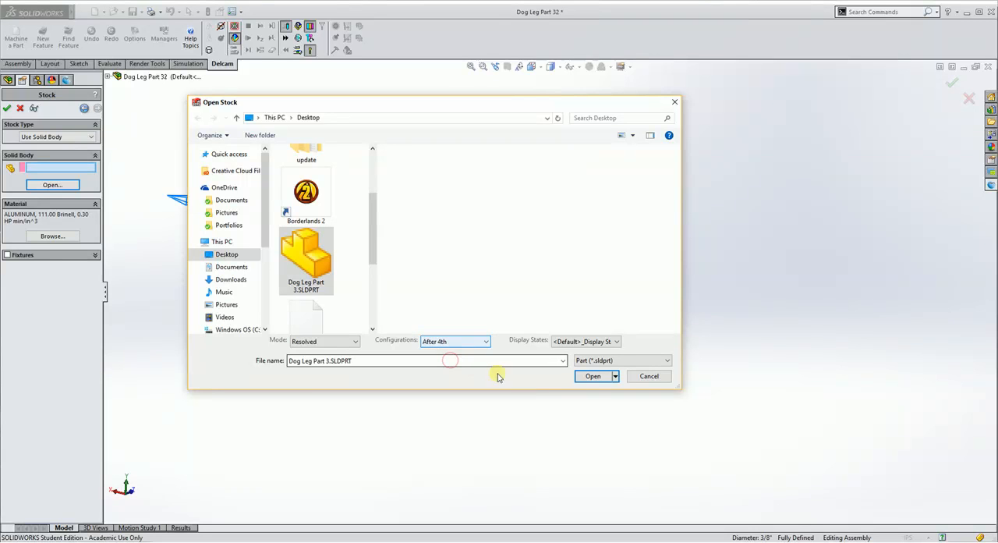
{"action": "left_click", "coordinate": [591, 376]}
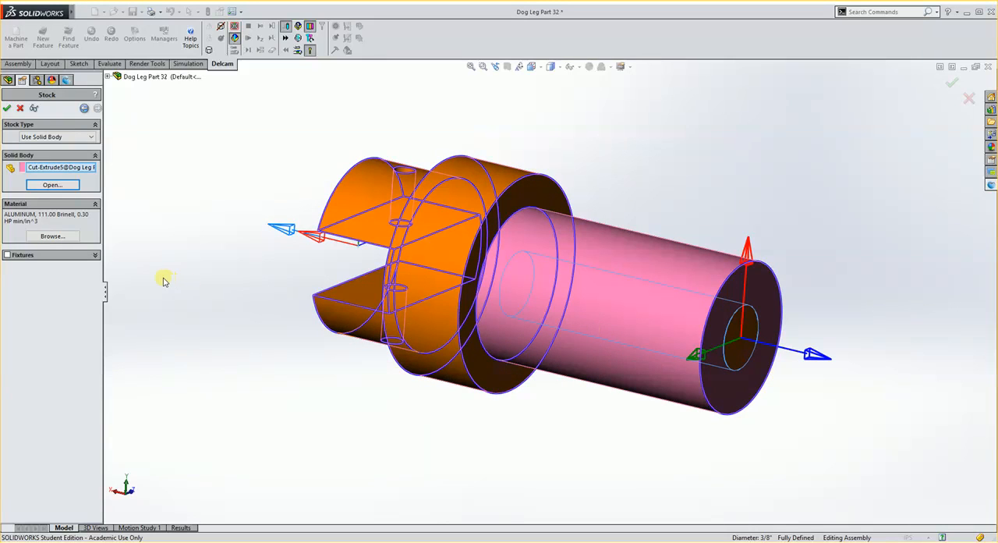
Set the stock material to 0_MC_STAINLESS, then accept the stock and the machining setup with its default location
{"action": "left_click", "coordinate": [44, 237]}
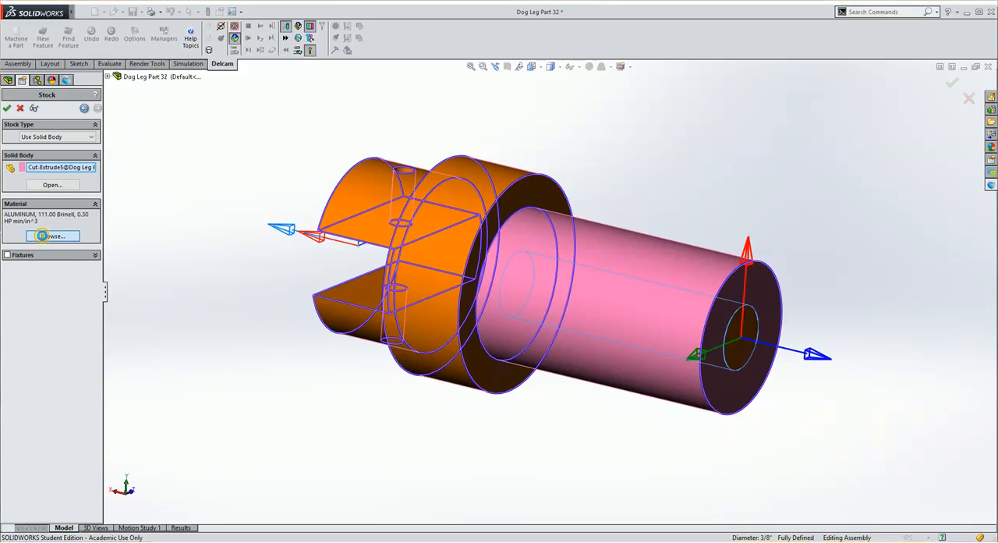
{"action": "left_click", "coordinate": [577, 244]}
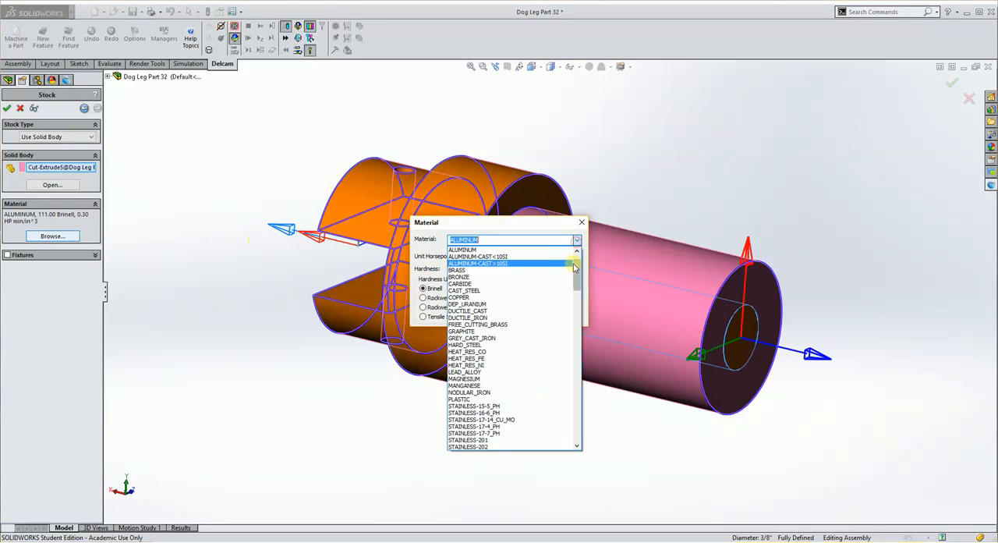
{"action": "scroll", "coordinate": [546, 269], "scroll_direction": "up", "scroll_amount": 2}
{"action": "left_click", "coordinate": [508, 263]}
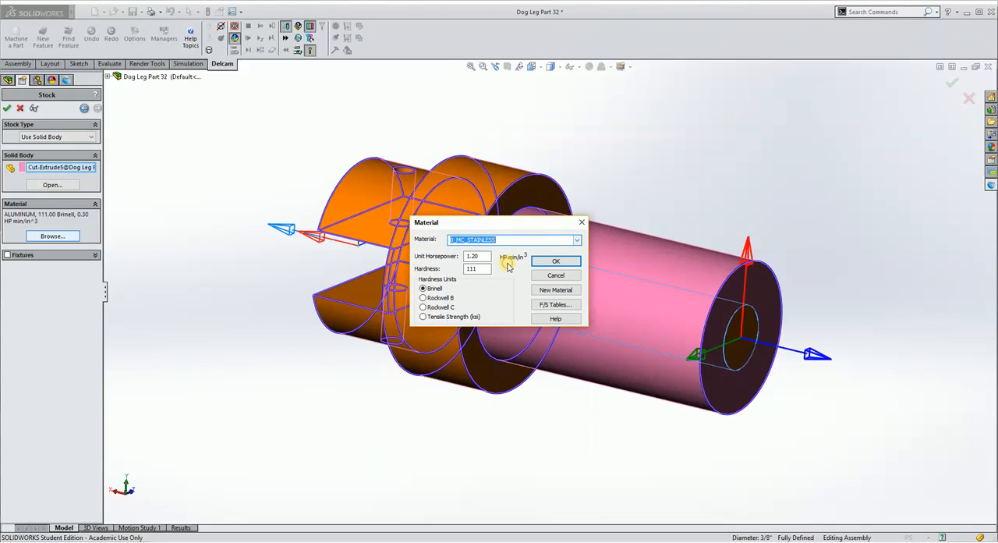
{"action": "left_click", "coordinate": [553, 263]}
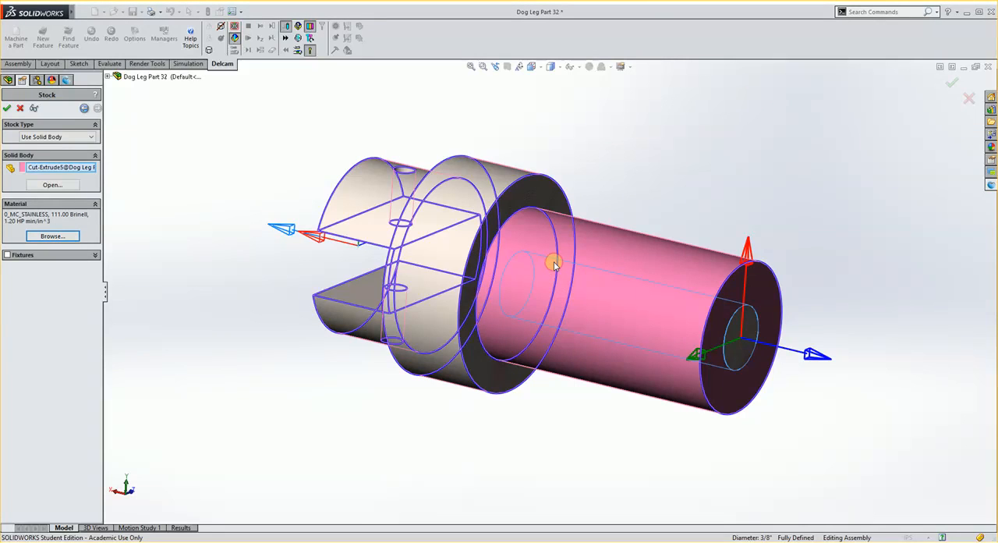
{"action": "left_click", "coordinate": [7, 108]}
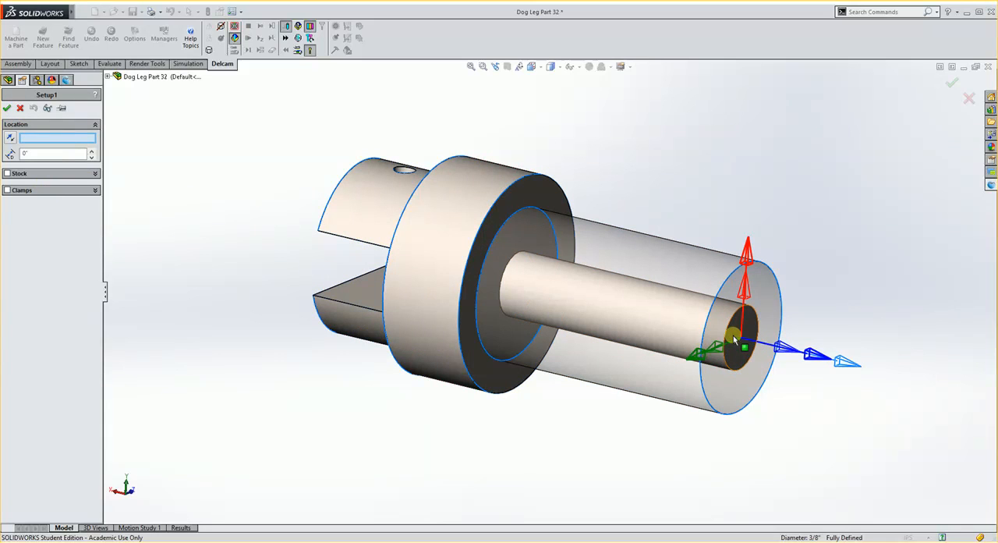
{"action": "left_click", "coordinate": [6, 109]}
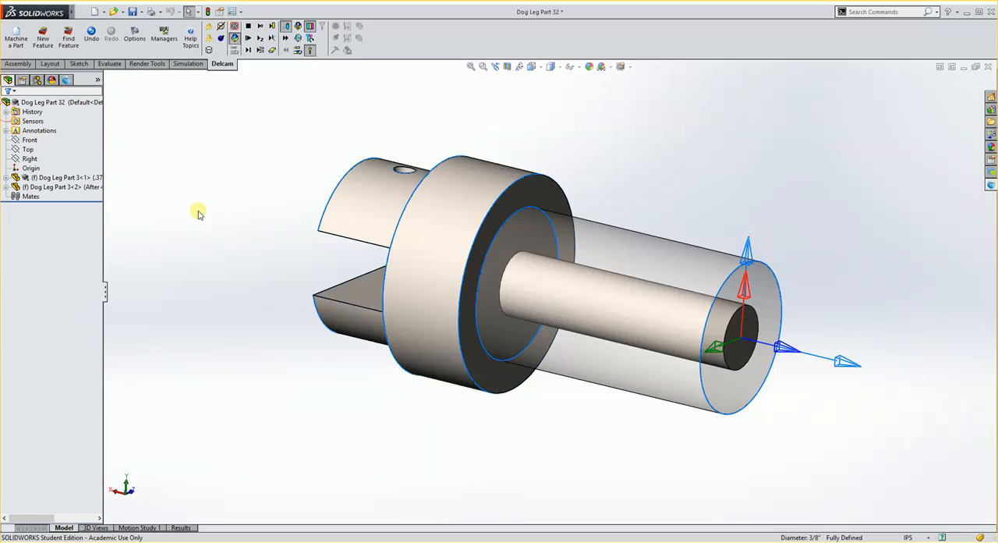
{"action": "middle_click_drag", "start_coordinate": [473, 245], "coordinate": [525, 240]}
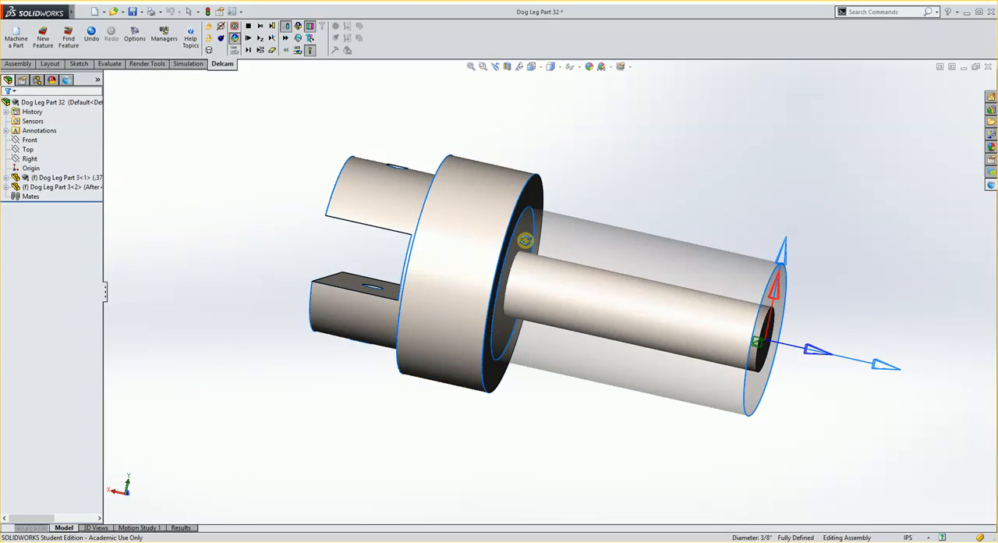
{"action": "middle_click_drag", "start_coordinate": [621, 249], "coordinate": [385, 257]}
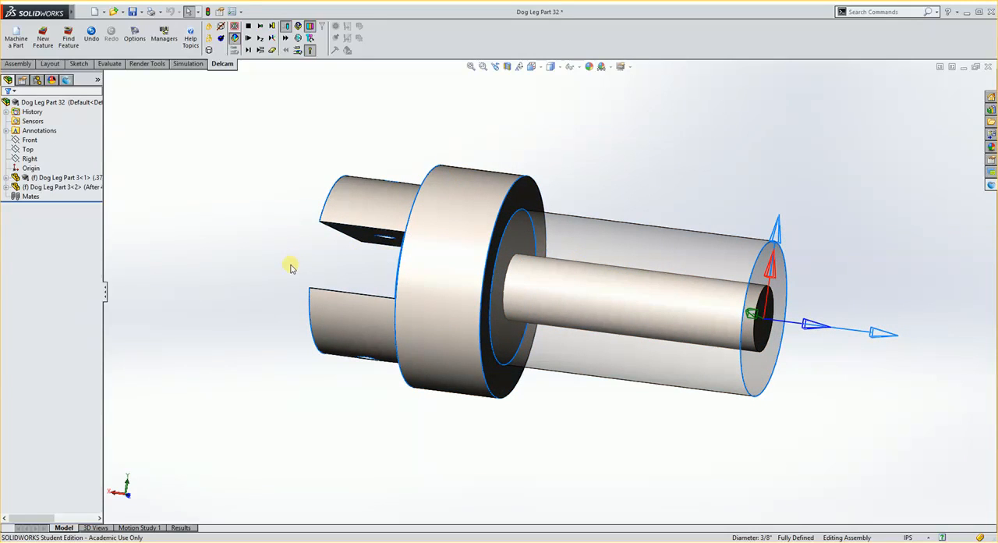
{"action": "middle_click_drag", "start_coordinate": [604, 322], "coordinate": [598, 321]}
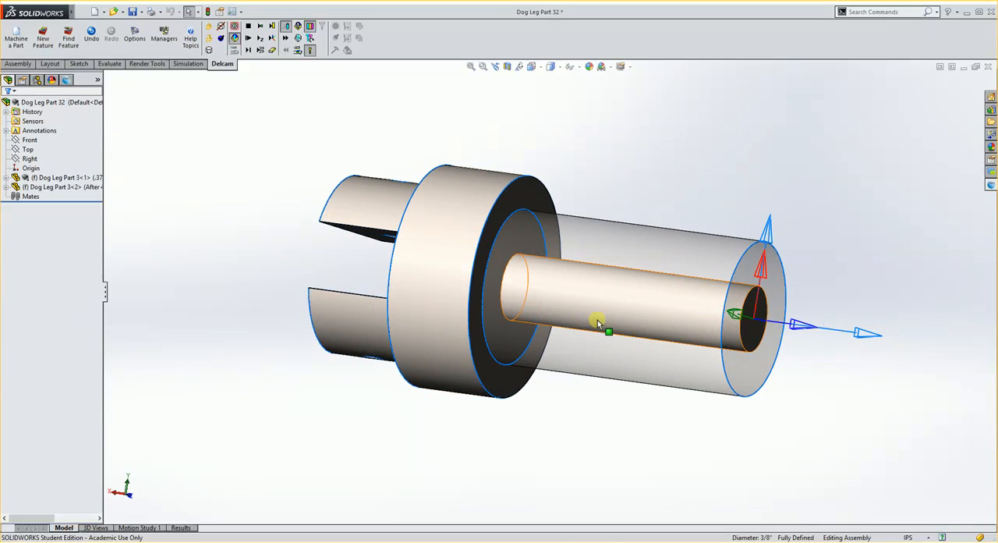
Sketch a two-line profile on the Top plane from the collar's outer corner in to the narrow shank, continuing about 1.465 in along it to its end
{"action": "left_click", "coordinate": [770, 281]}
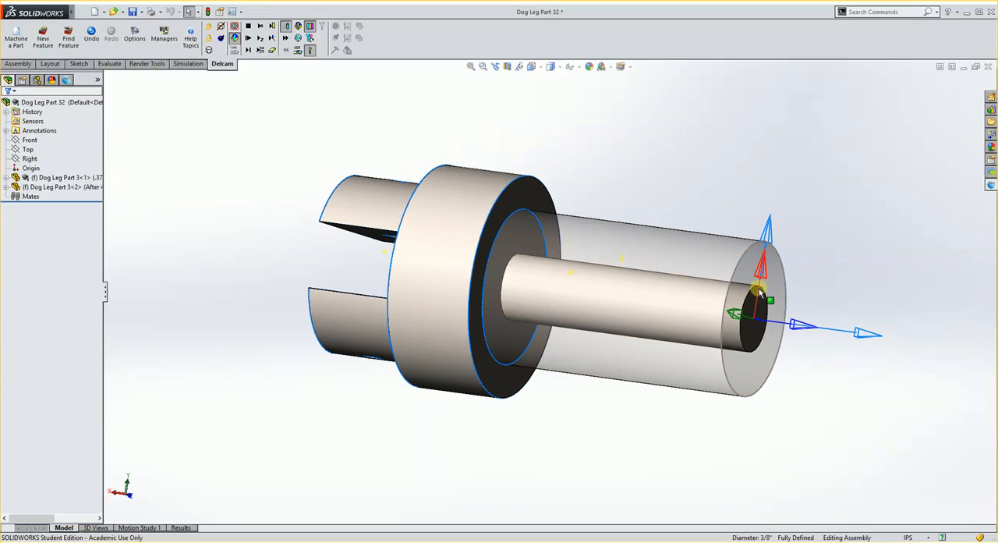
{"action": "left_click", "coordinate": [534, 200]}
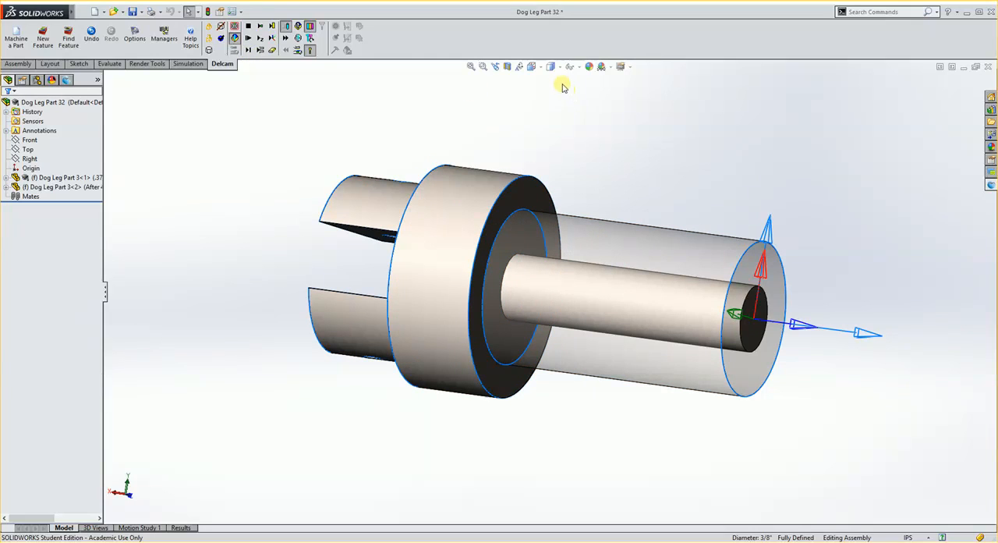
{"action": "left_click", "coordinate": [531, 67]}
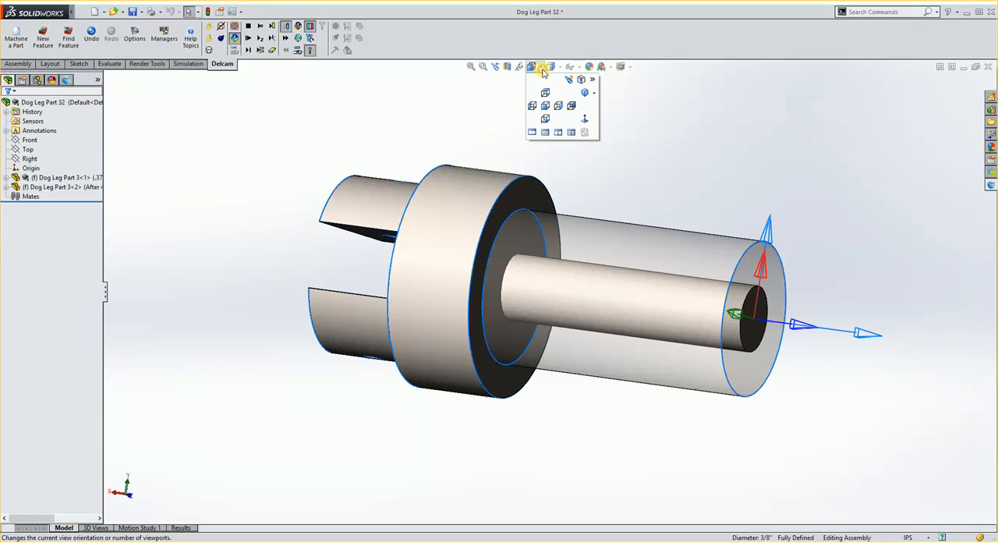
{"action": "left_click", "coordinate": [545, 106]}
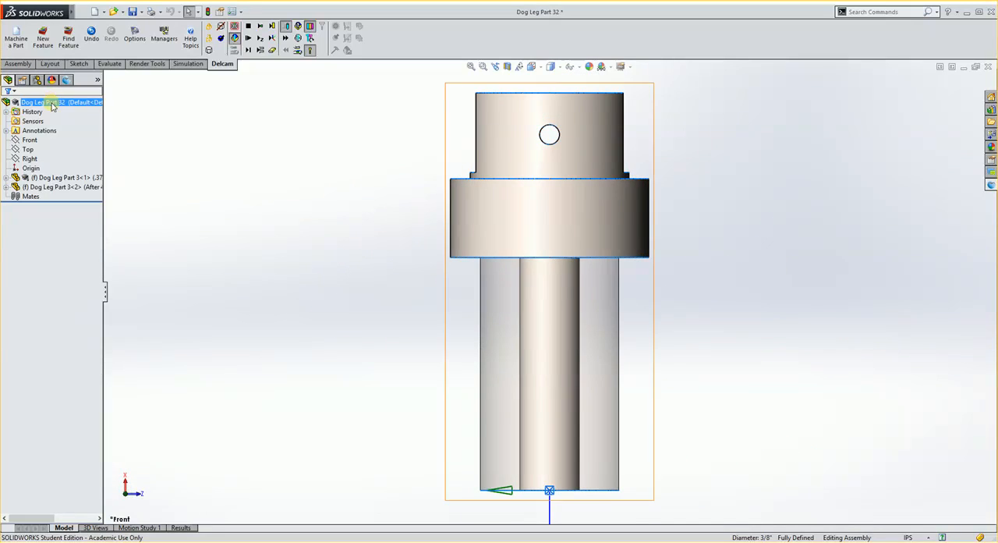
{"action": "left_click", "coordinate": [28, 149]}
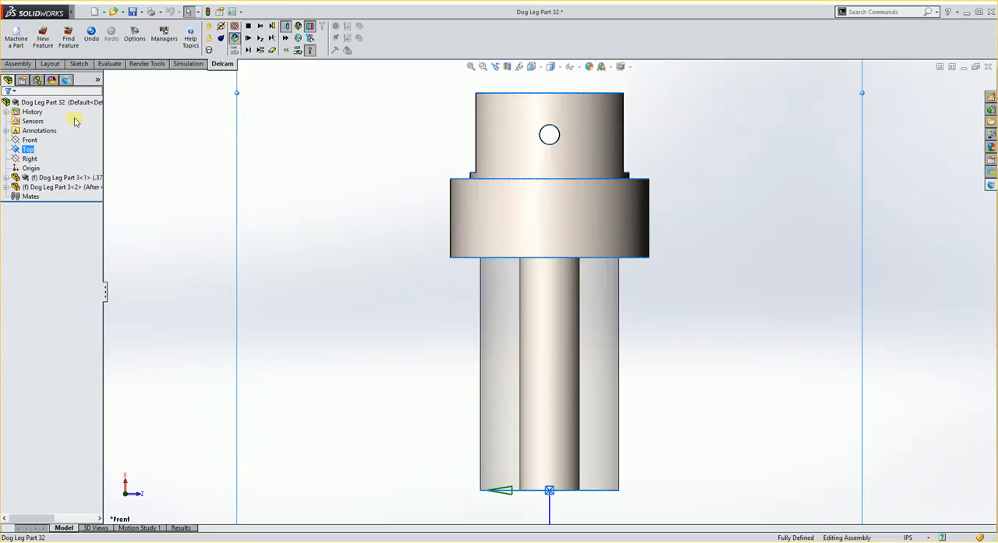
{"action": "left_click", "coordinate": [78, 68]}
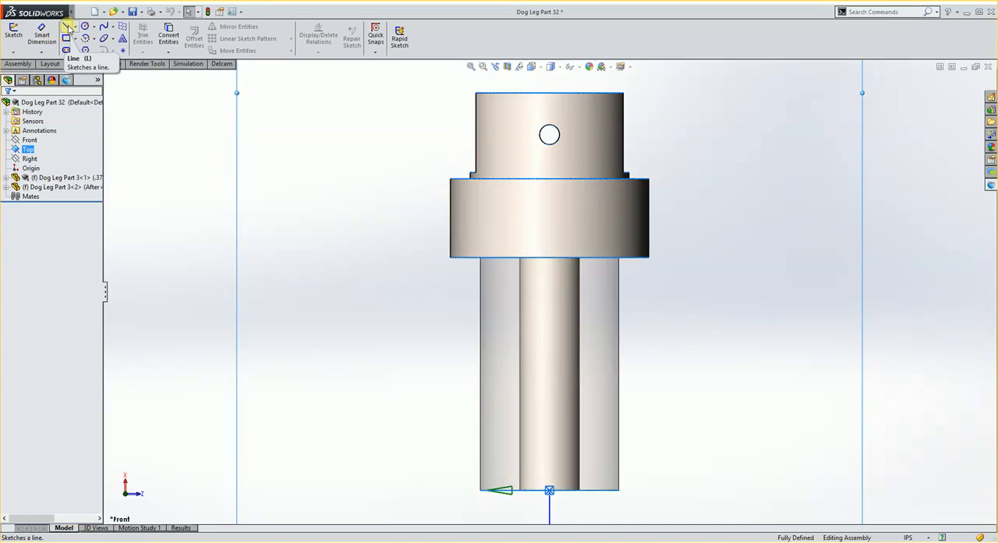
{"action": "left_click", "coordinate": [67, 28]}
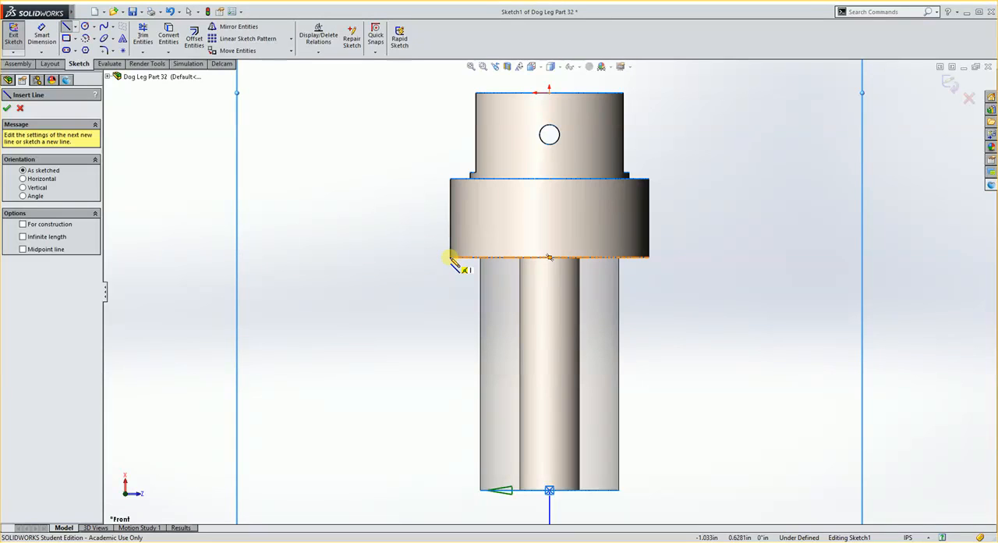
{"action": "left_click", "coordinate": [452, 258]}
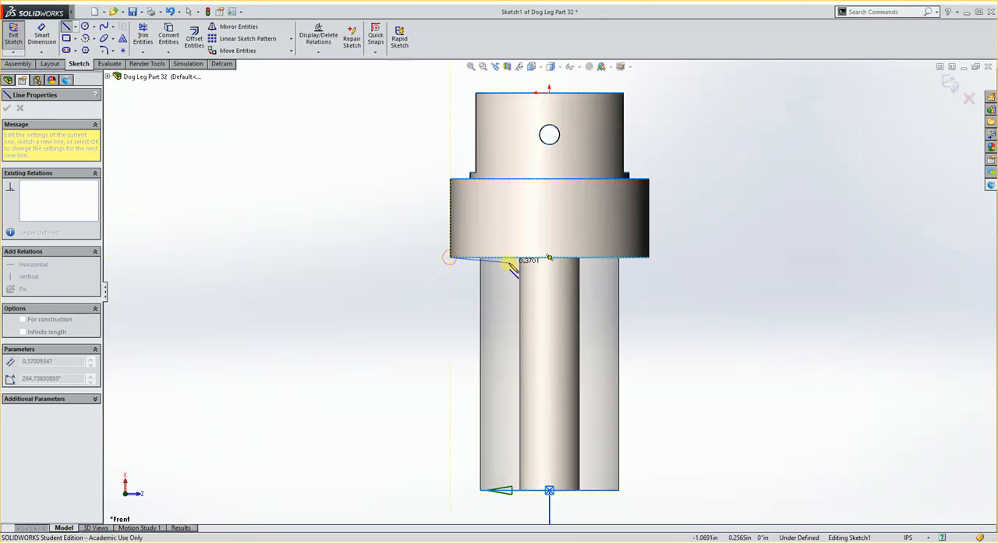
{"action": "left_click", "coordinate": [520, 257]}
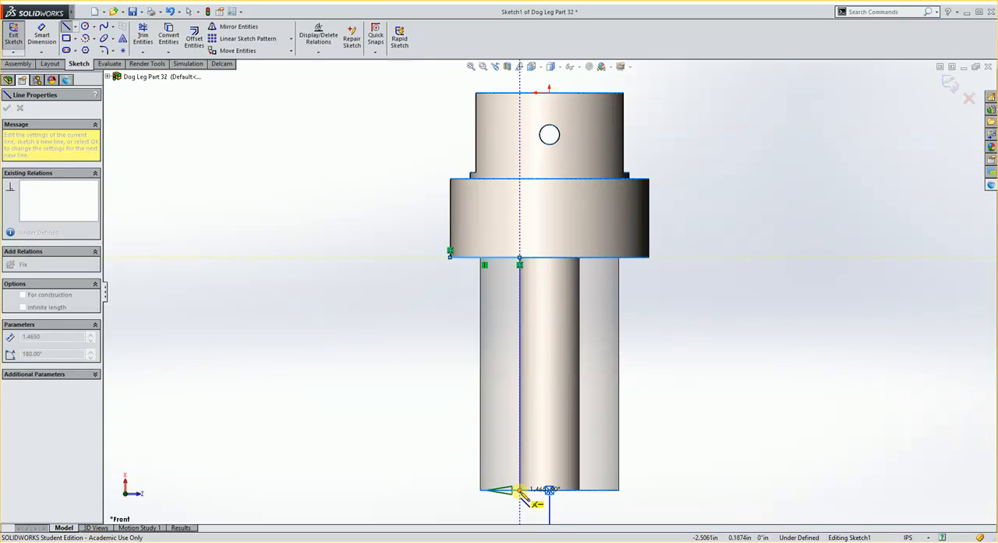
{"action": "left_click", "coordinate": [520, 489]}
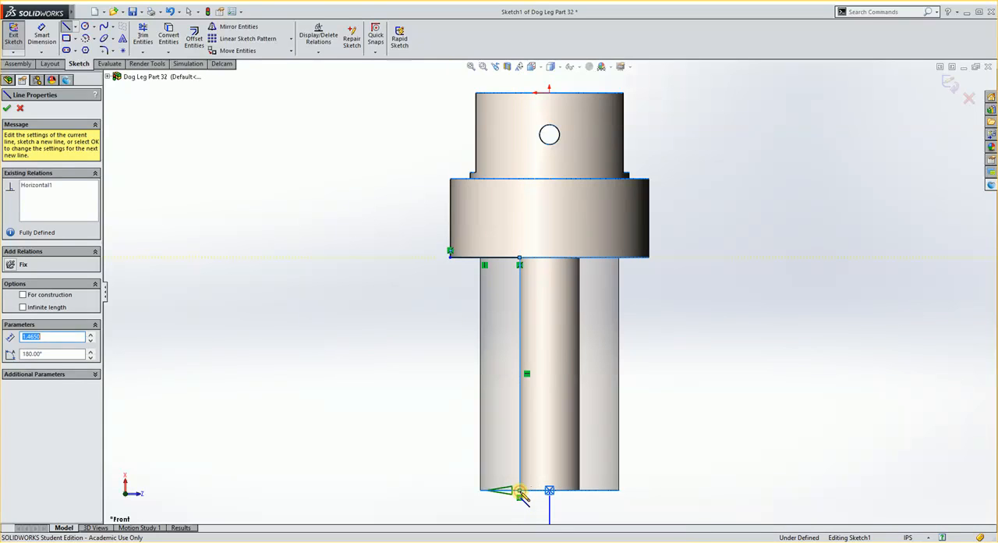
{"action": "left_click", "coordinate": [952, 85]}
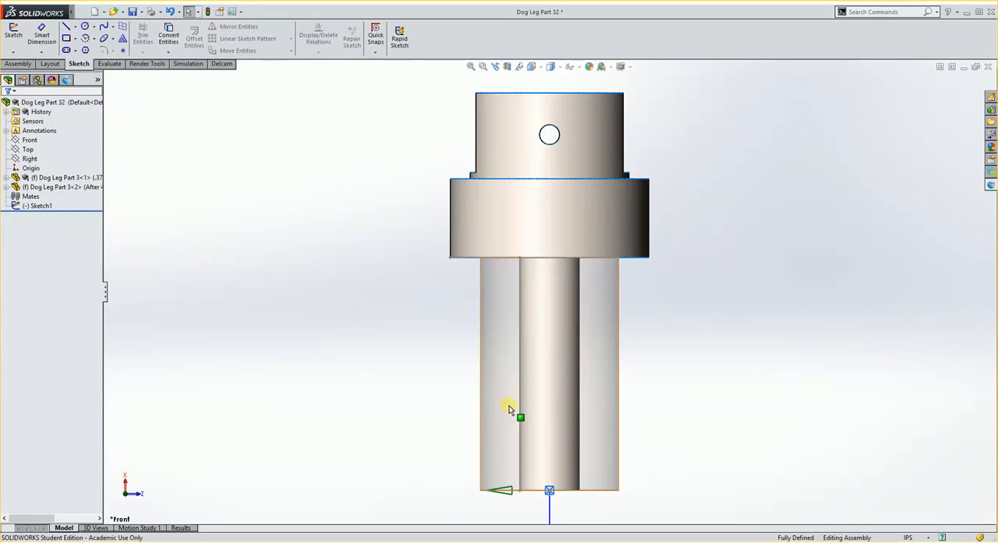
Create a Turn/Bore feature of type Turn using Sketch1 as its profile
{"action": "middle_click_drag", "start_coordinate": [508, 408], "coordinate": [708, 272]}
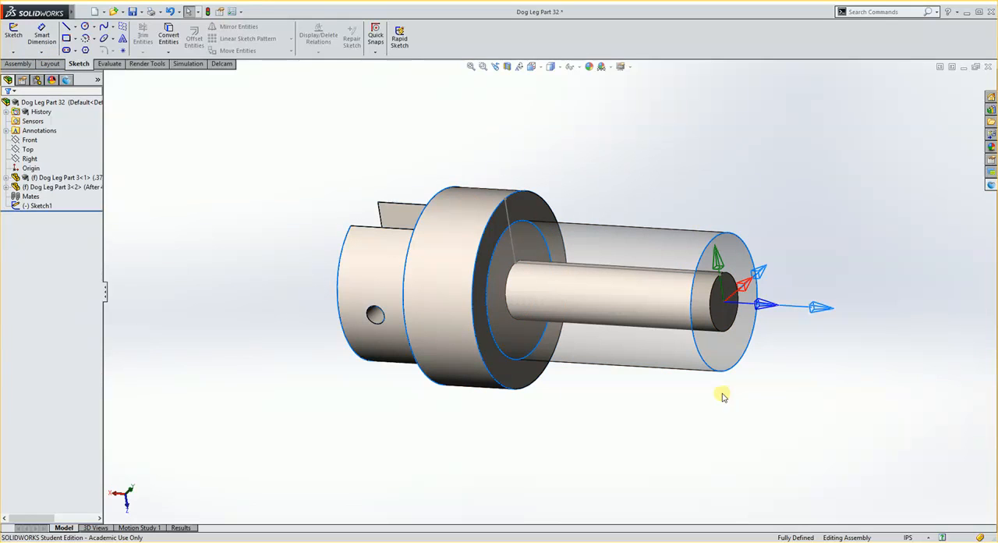
{"action": "scroll", "coordinate": [696, 368], "scroll_direction": "down", "scroll_amount": 2}
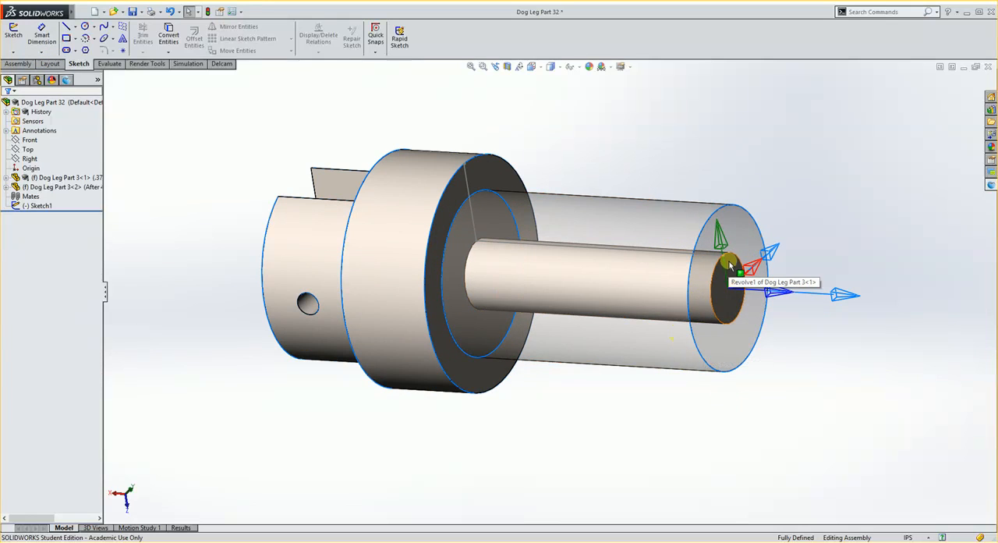
{"action": "scroll", "coordinate": [730, 269], "scroll_direction": "down", "scroll_amount": 3}
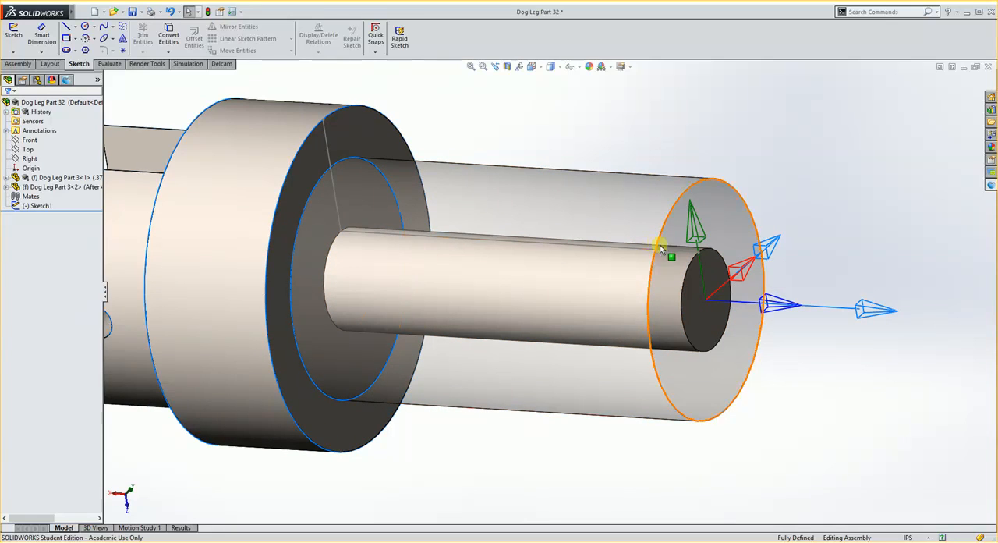
{"action": "left_click", "coordinate": [733, 252]}
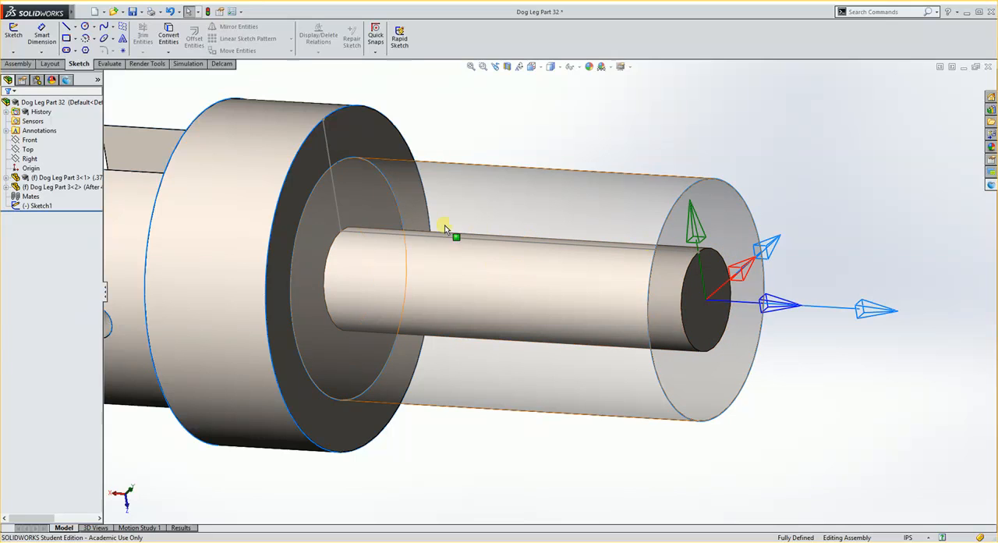
{"action": "left_click", "coordinate": [269, 198]}
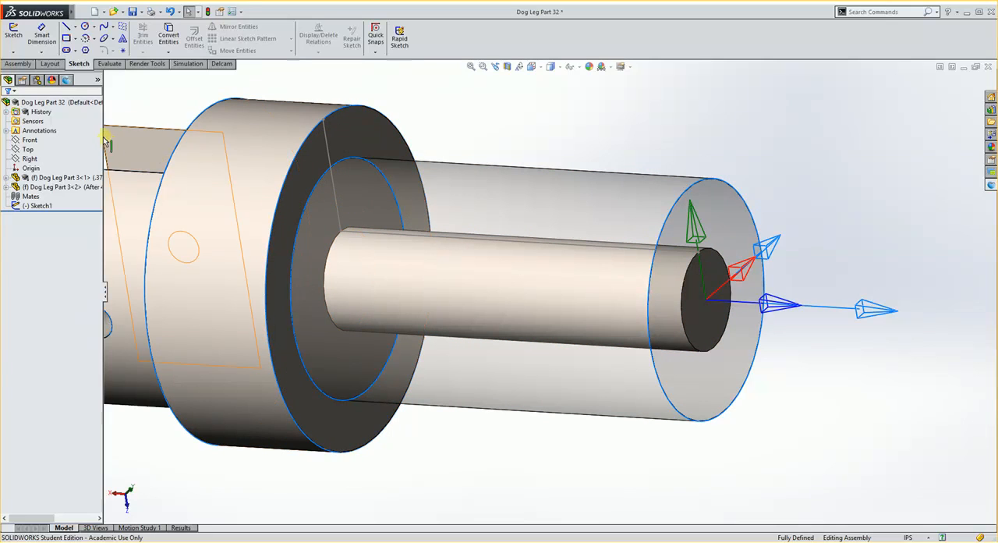
{"action": "left_click", "coordinate": [222, 65]}
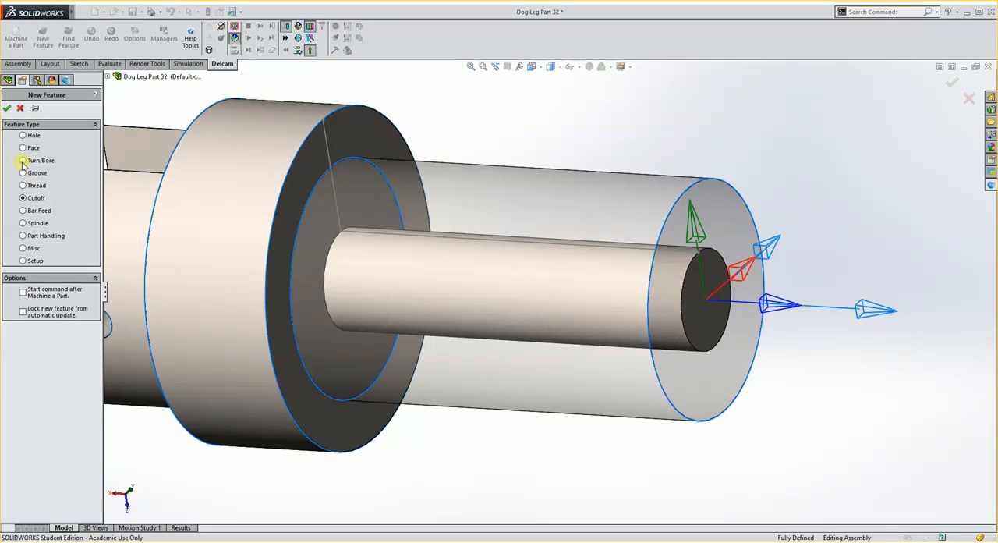
{"action": "left_click", "coordinate": [7, 109]}
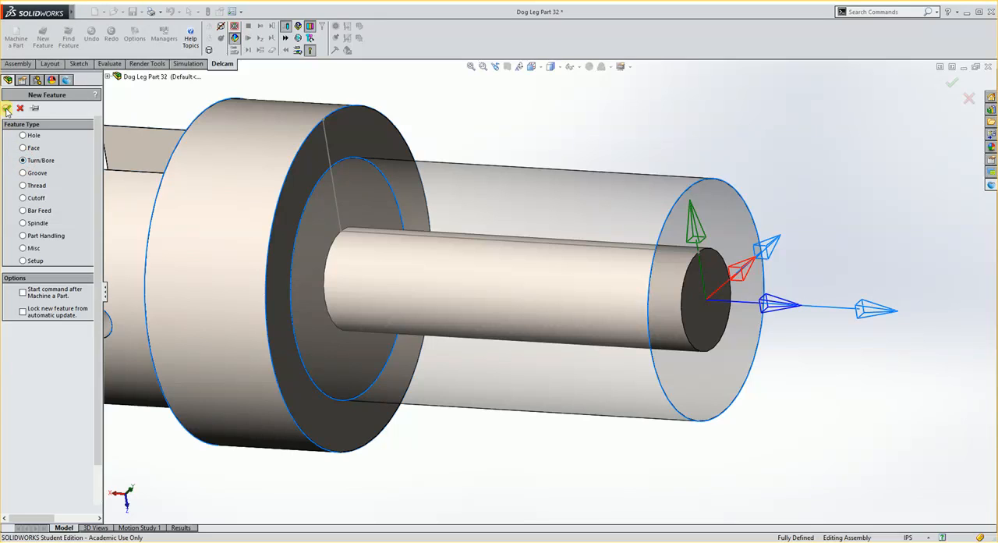
{"action": "left_click", "coordinate": [332, 187]}
{"action": "scroll", "coordinate": [357, 243], "scroll_direction": "up", "scroll_amount": 1}
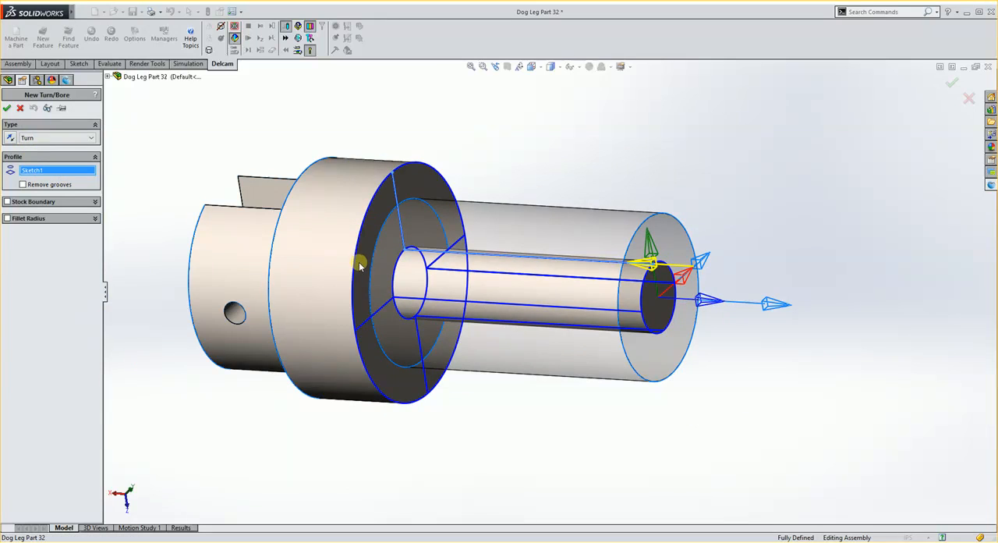
{"action": "mouse_move", "coordinate": [362, 264]}
{"action": "middle_mouse_down"}
{"action": "mouse_move", "coordinate": [414, 270]}
{"action": "mouse_move", "coordinate": [368, 279]}
{"action": "middle_mouse_up"}
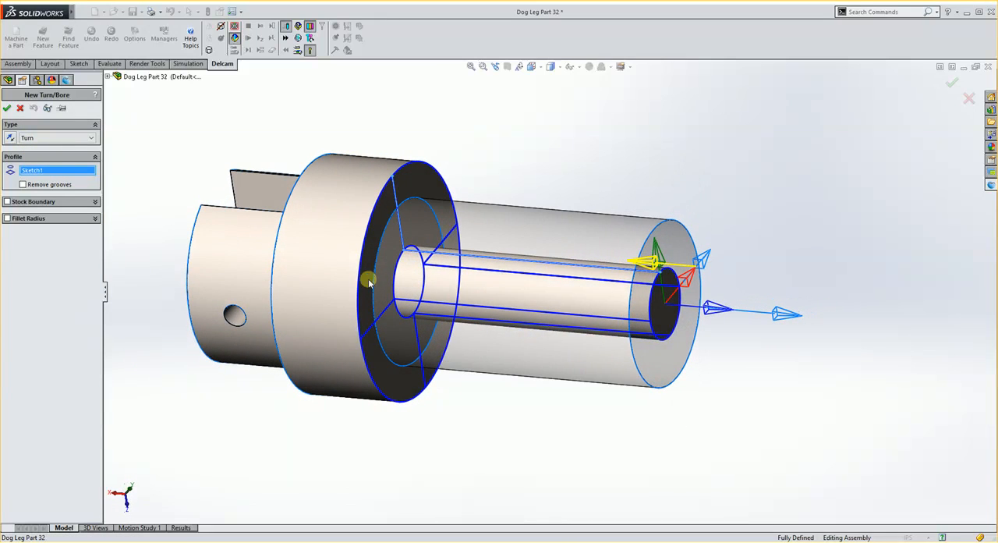
{"action": "left_click", "coordinate": [8, 108]}
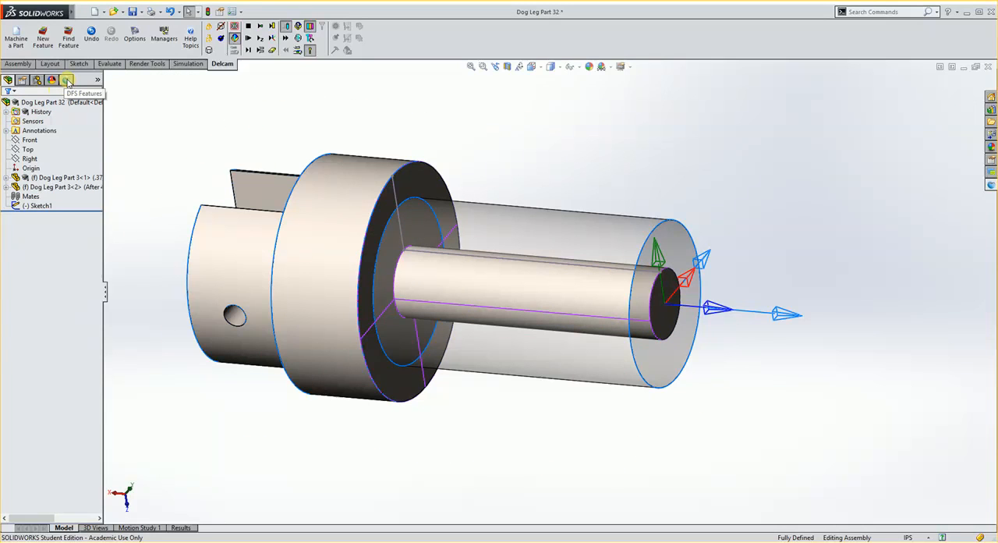
Review the attributes and tool choice of Turn1's rough pass 1 operation and keep its current settings
{"action": "left_click", "coordinate": [68, 80]}
{"action": "left_click", "coordinate": [51, 132]}
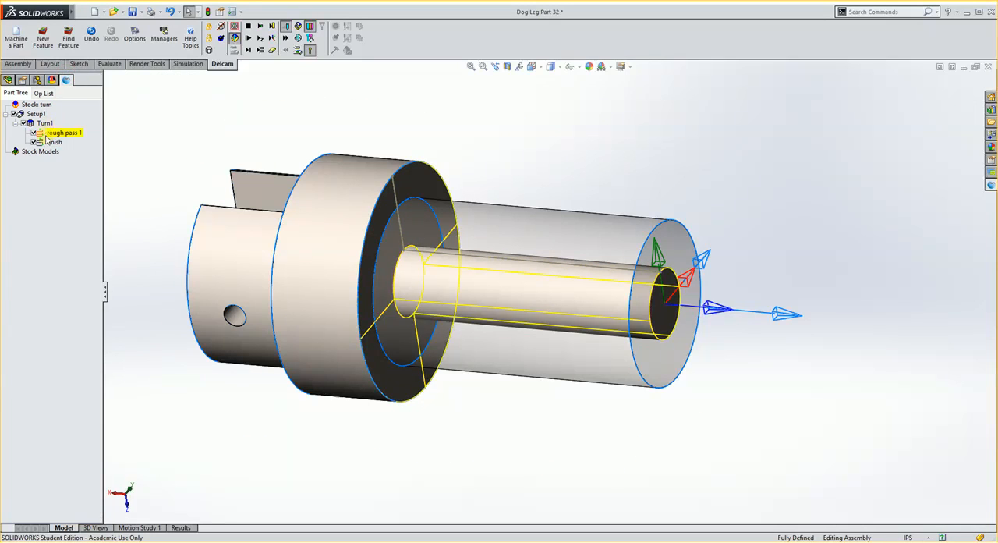
{"action": "left_click", "coordinate": [61, 135]}
{"action": "left_click", "coordinate": [55, 141]}
{"action": "double_click", "coordinate": [64, 134]}
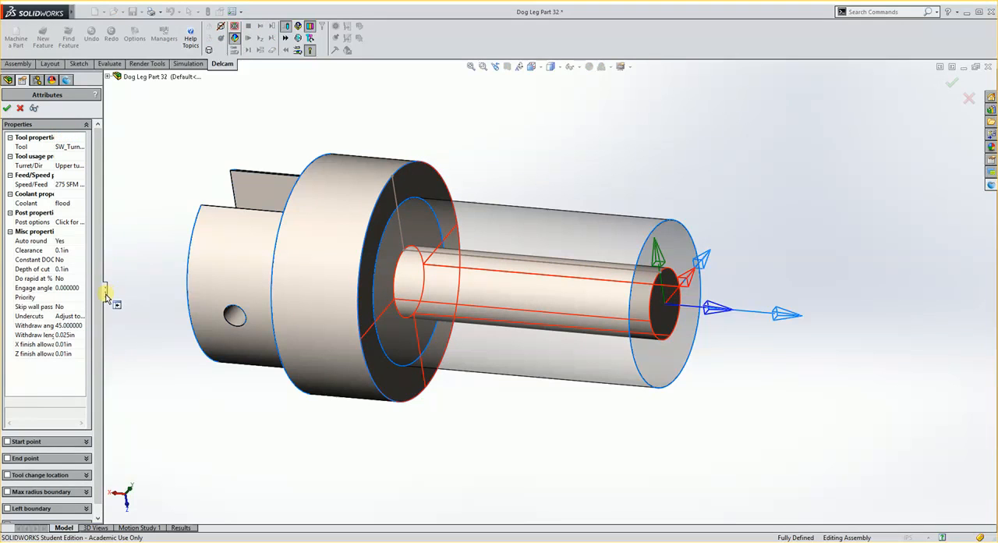
{"action": "left_click_drag", "start_coordinate": [104, 289], "coordinate": [200, 289]}
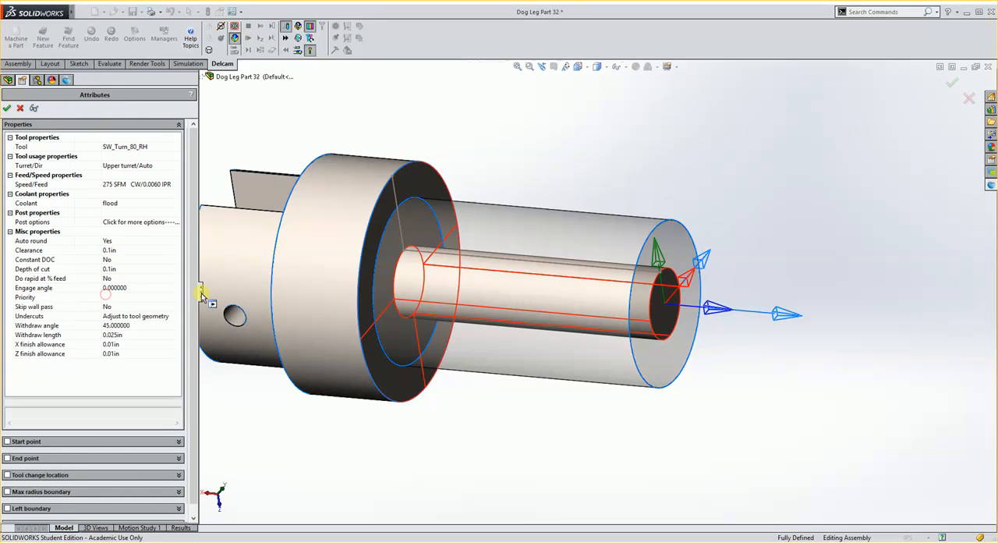
{"action": "double_click", "coordinate": [47, 147]}
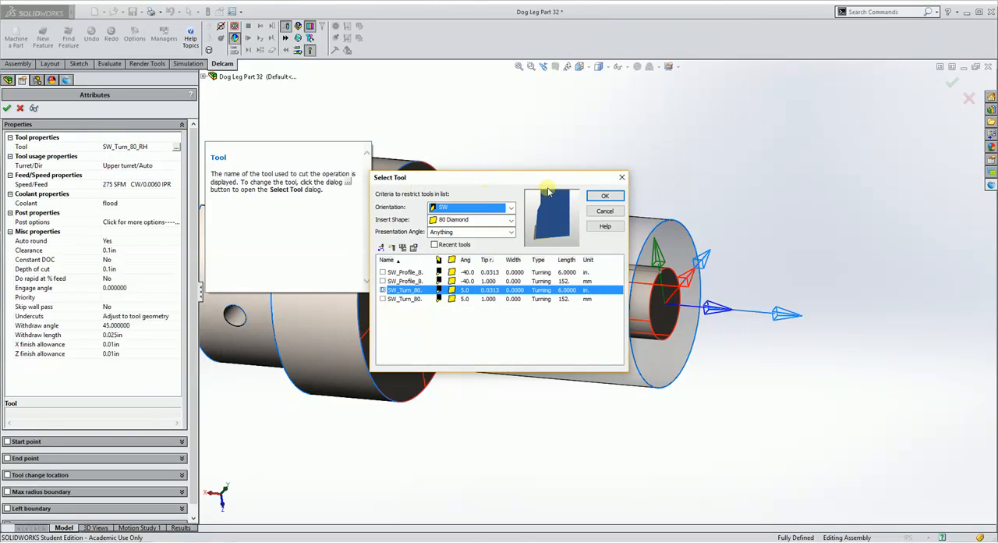
{"action": "left_click", "coordinate": [606, 212]}
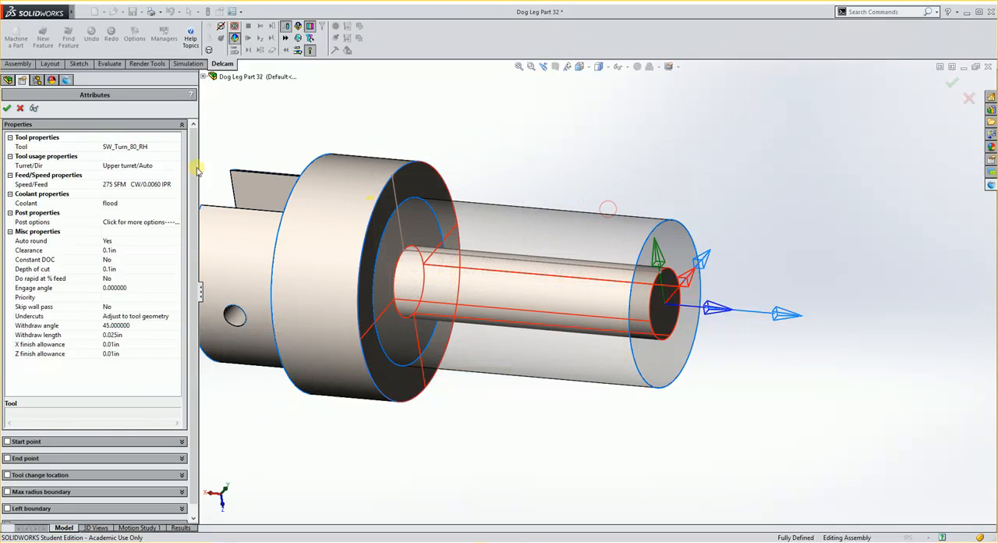
{"action": "left_click", "coordinate": [10, 110]}
Assign the 55 Diamond tool SW_Turn_55_RH to Turn1's finish operation and accept its attributes
{"action": "double_click", "coordinate": [54, 144]}
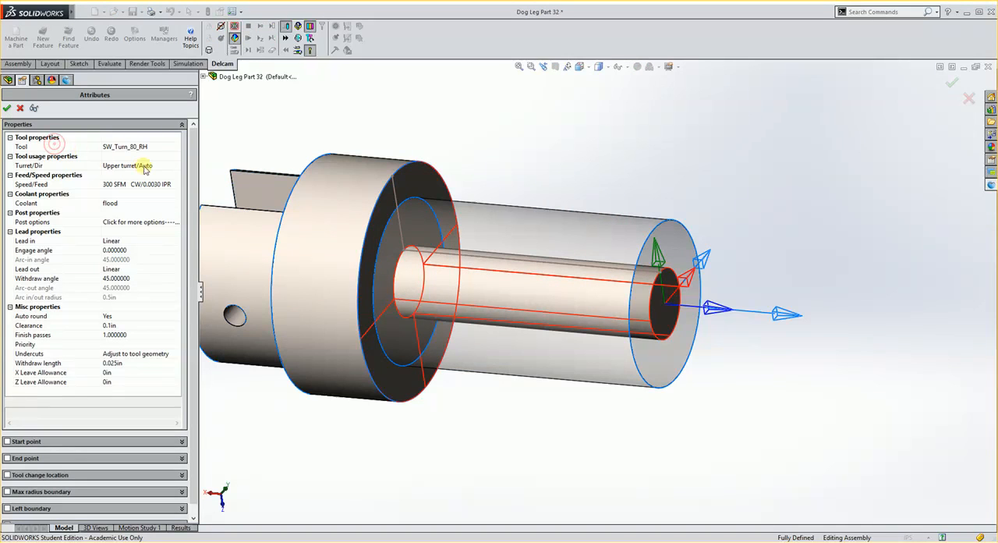
{"action": "double_click", "coordinate": [58, 148]}
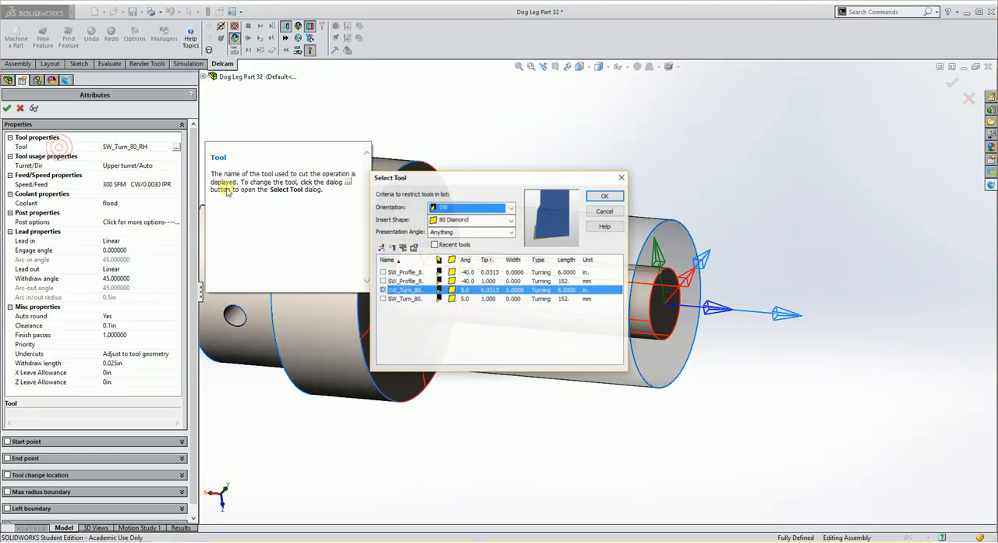
{"action": "left_click", "coordinate": [465, 221]}
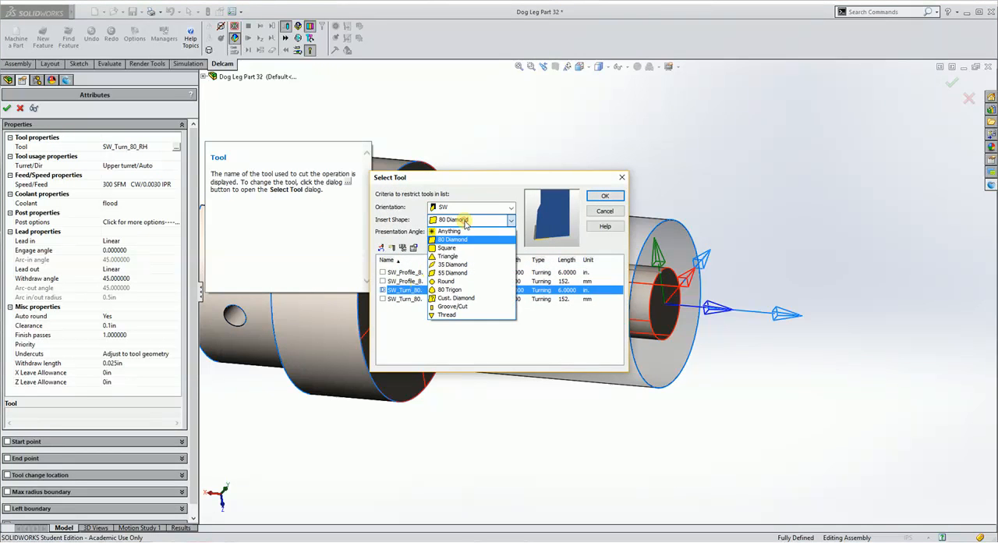
{"action": "left_click", "coordinate": [454, 272]}
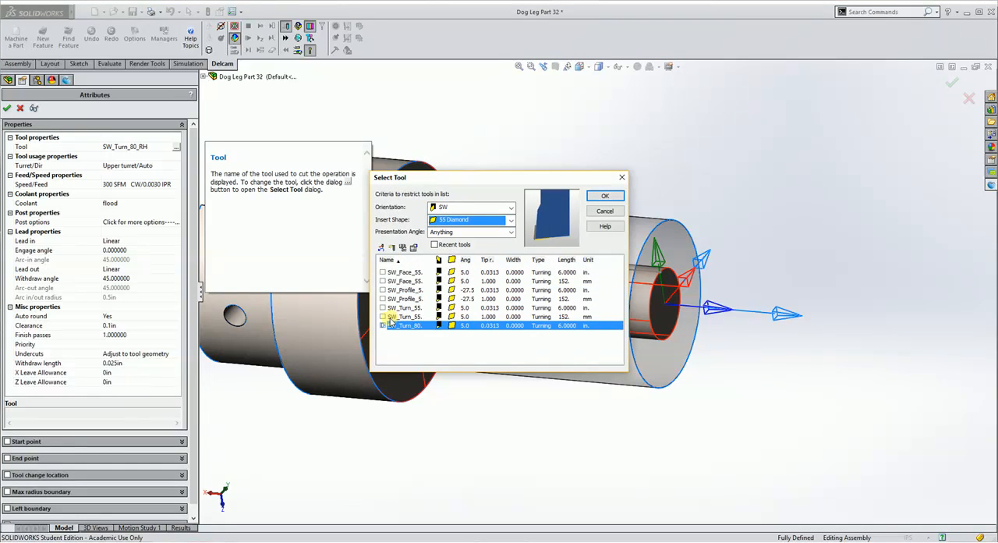
{"action": "double_click", "coordinate": [435, 260]}
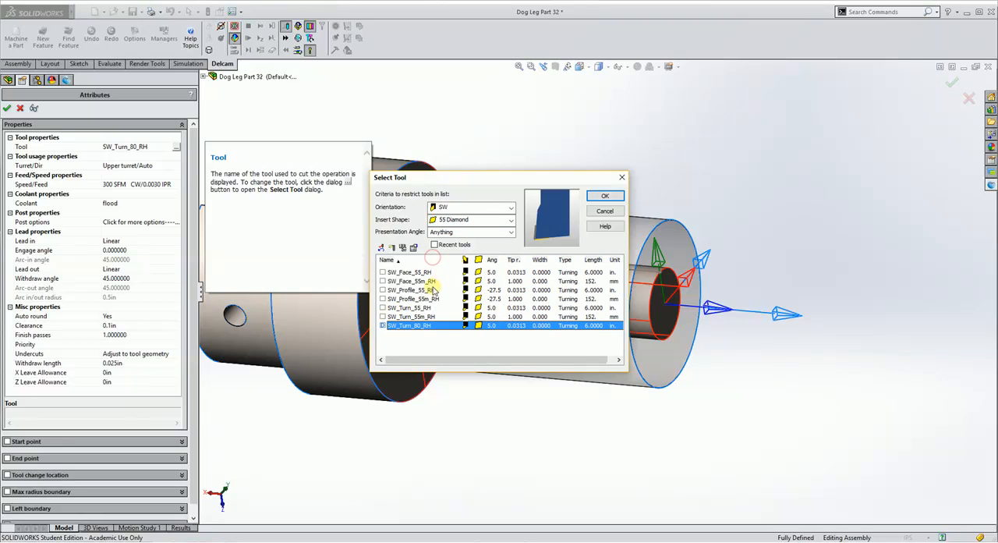
{"action": "left_click", "coordinate": [382, 308]}
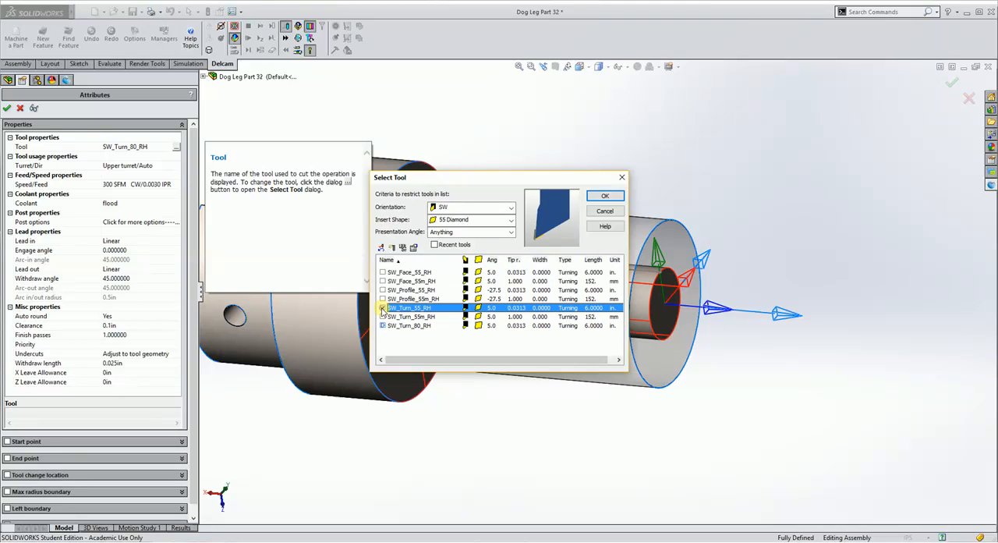
{"action": "left_click", "coordinate": [604, 197]}
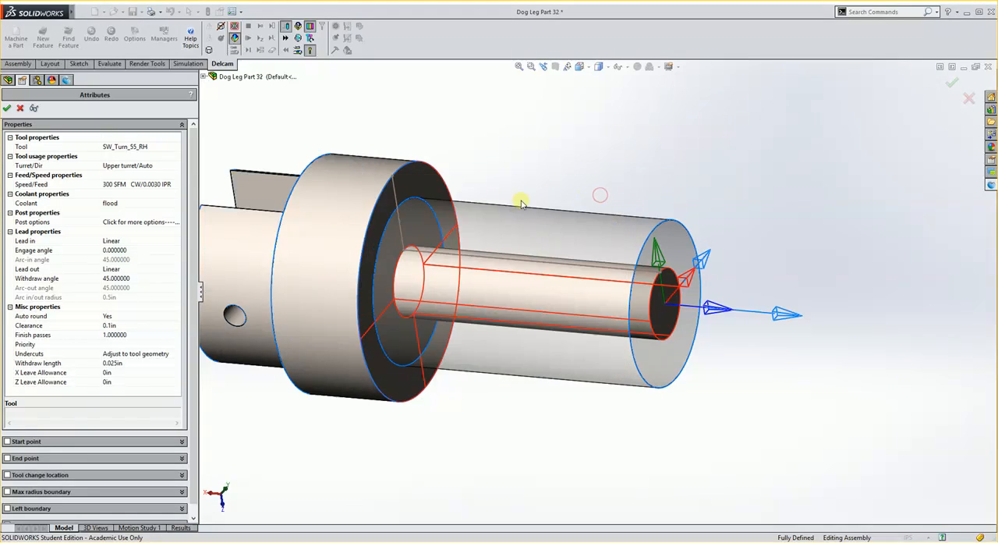
{"action": "left_click", "coordinate": [6, 109]}
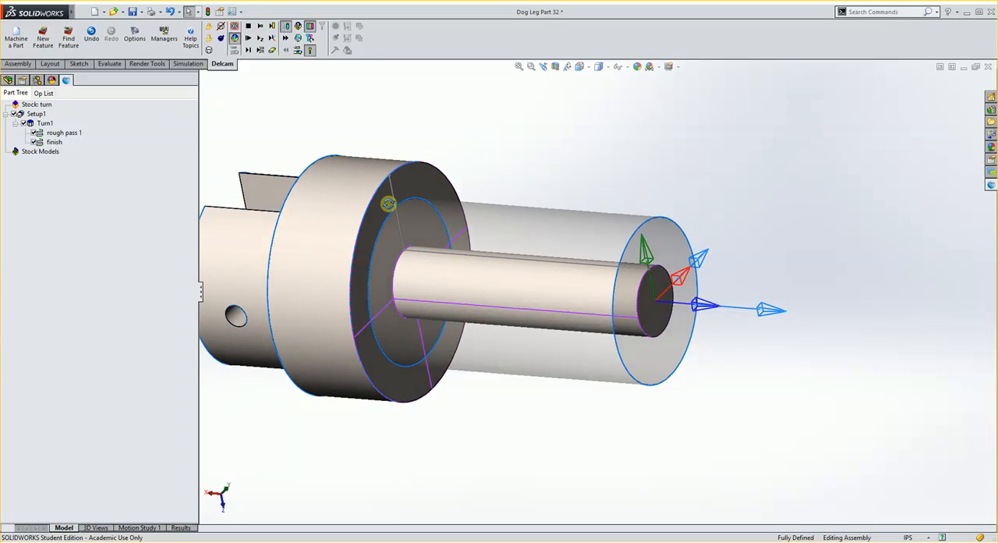
{"action": "middle_click_drag", "start_coordinate": [388, 204], "coordinate": [392, 221]}
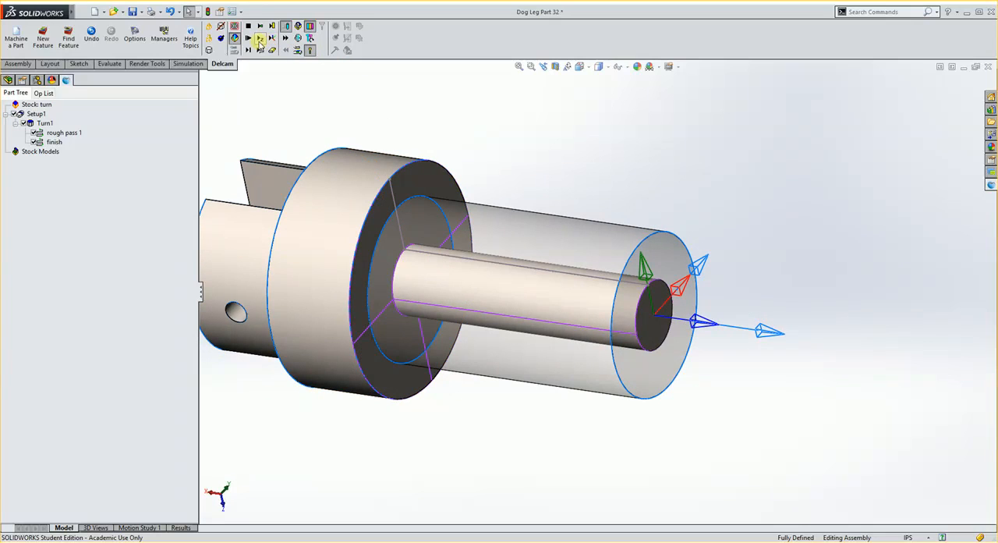
Run the machining simulation of Turn1's rough and finish passes and inspect the turned shank and collar face from several angles
{"action": "left_click", "coordinate": [260, 41]}
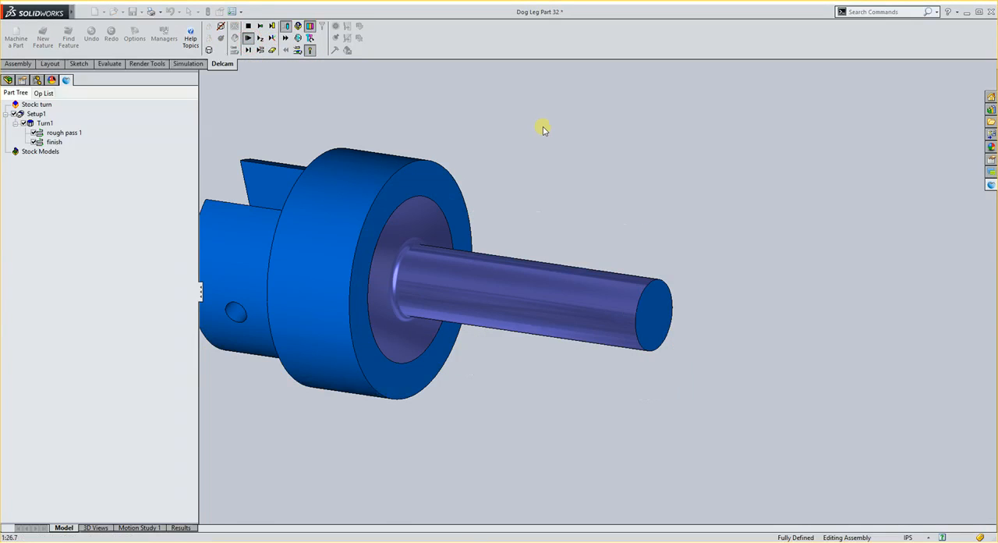
{"action": "middle_click_drag", "start_coordinate": [561, 294], "coordinate": [564, 314]}
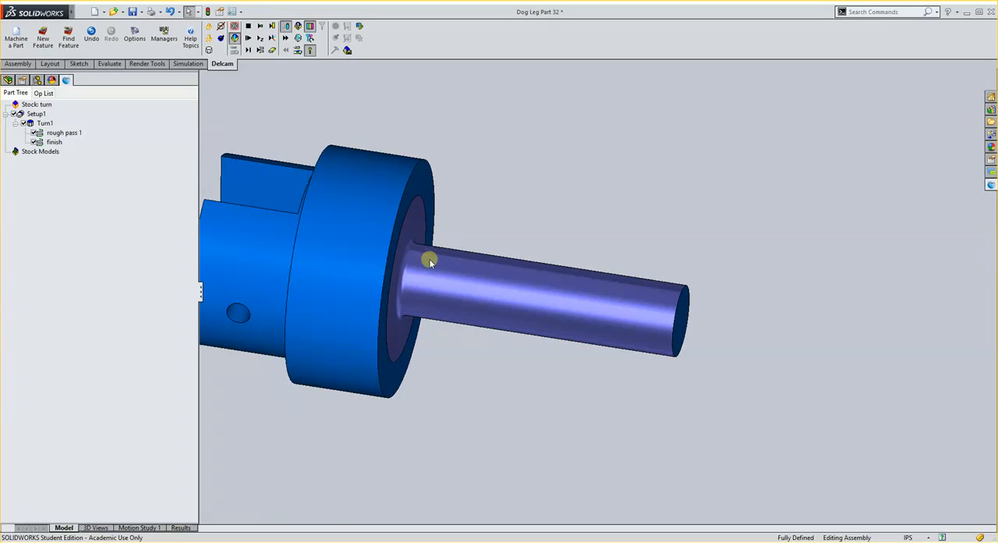
{"action": "middle_click_drag", "start_coordinate": [443, 262], "coordinate": [434, 258]}
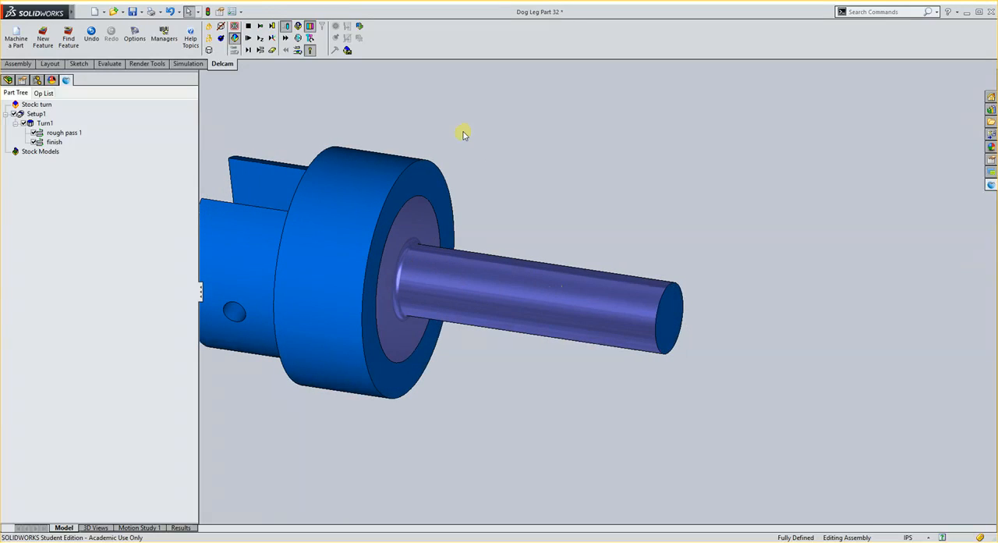
{"action": "scroll", "coordinate": [566, 303], "scroll_direction": "up", "scroll_amount": 1}
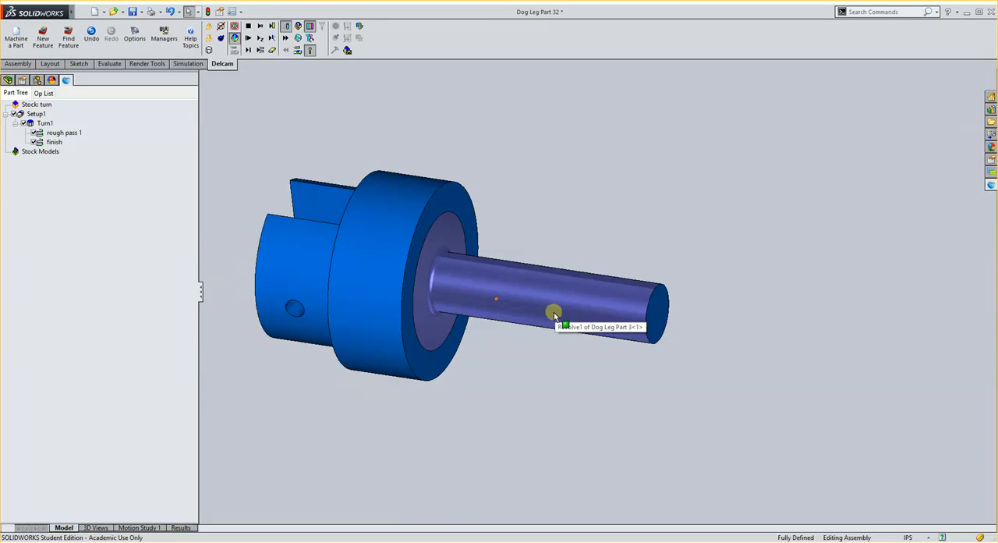
{"action": "middle_click_drag", "start_coordinate": [510, 339], "coordinate": [508, 346]}
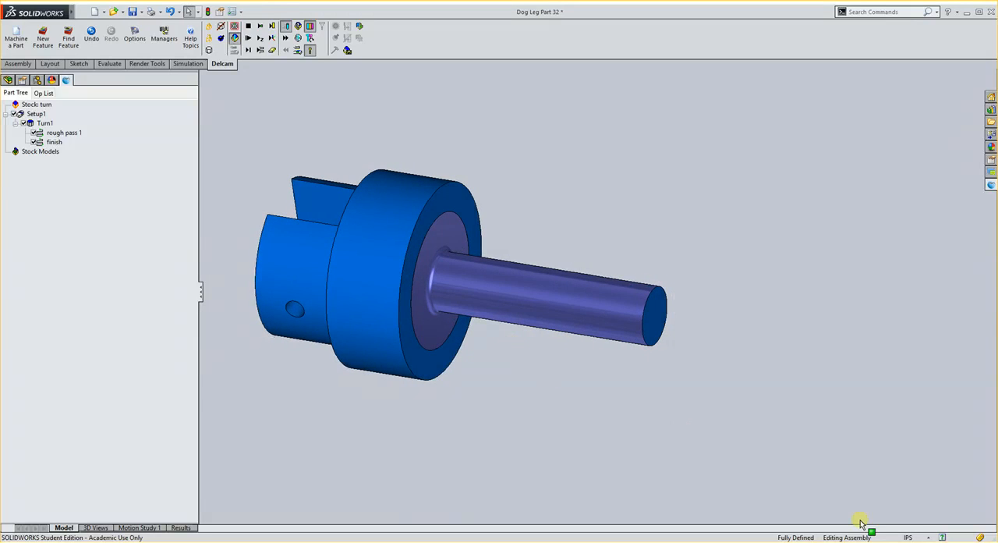
{"action": "left_click", "coordinate": [882, 541]}
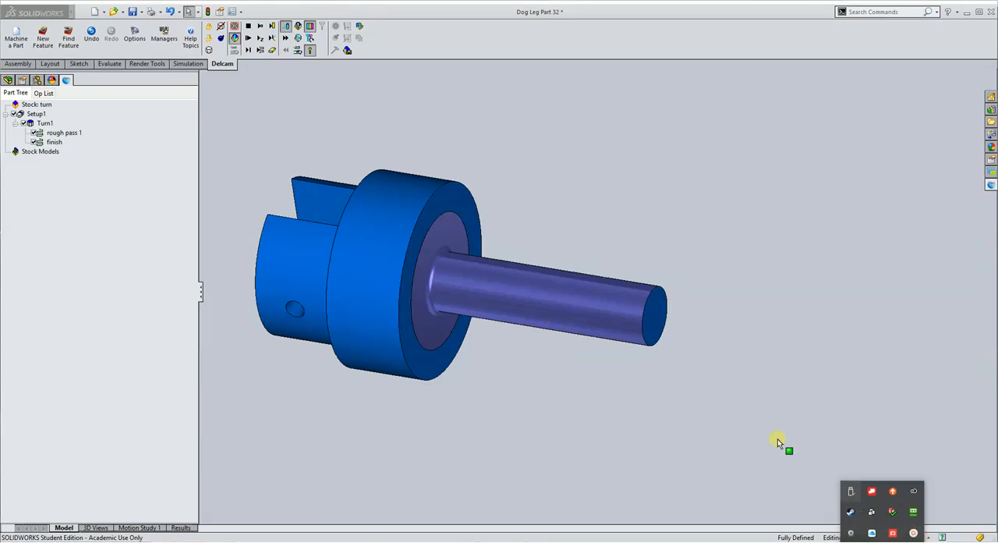
{"action": "left_click", "coordinate": [767, 429]}
Stop the turning simulation and return to the normal model view with the stock outline
{"action": "middle_click_drag", "start_coordinate": [515, 265], "coordinate": [509, 291]}
{"action": "left_click", "coordinate": [251, 26]}
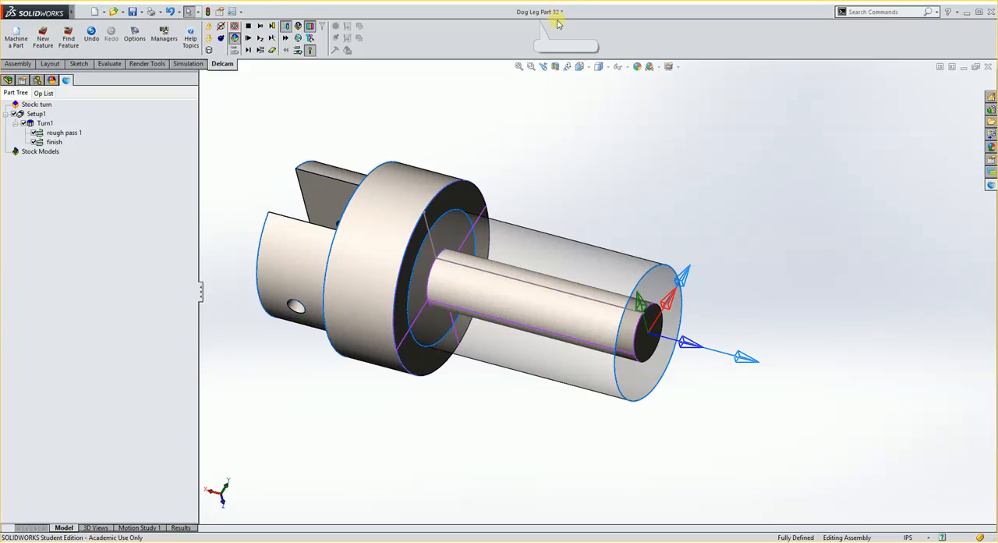
{"action": "left_click", "coordinate": [899, 537]}
{"action": "left_click", "coordinate": [913, 532]}
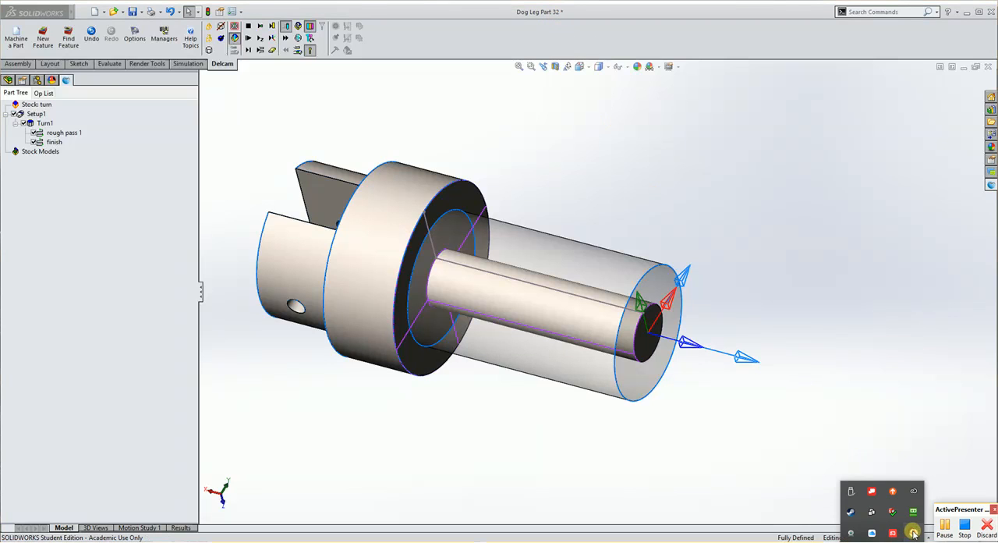